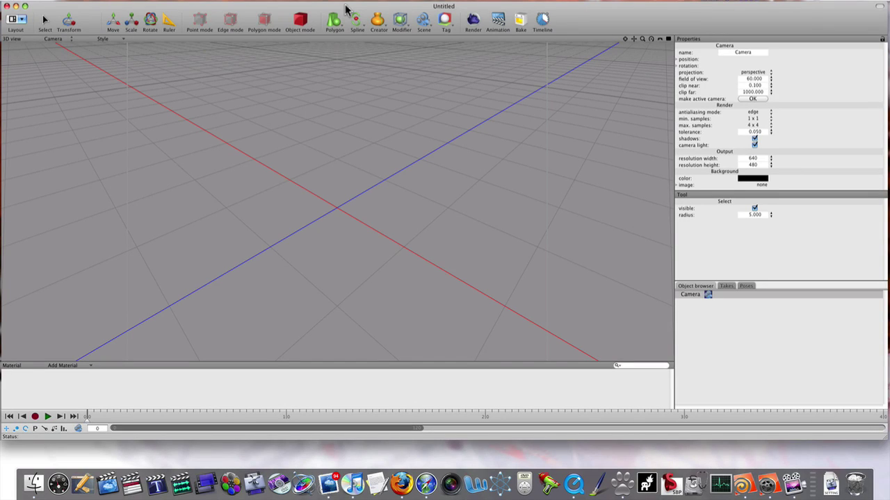
Add a box with 8 X and 4 Z sections, width 10 and height 0.25.
click(337, 22)
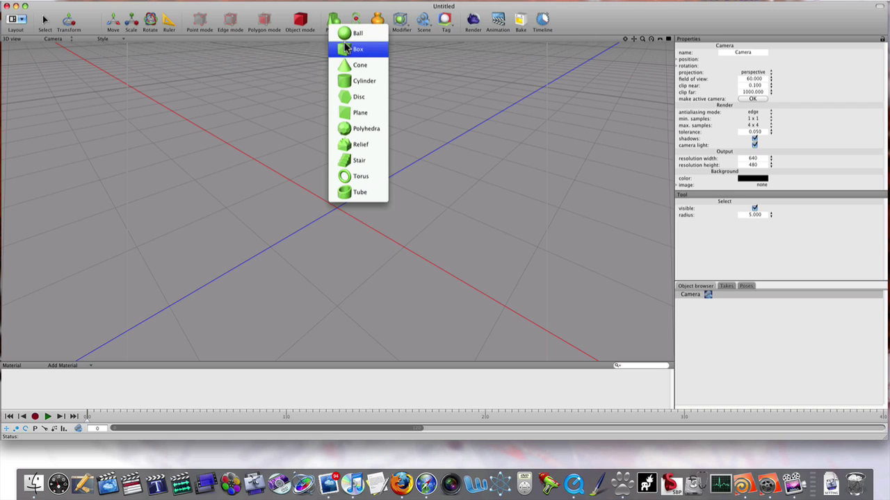
click(345, 47)
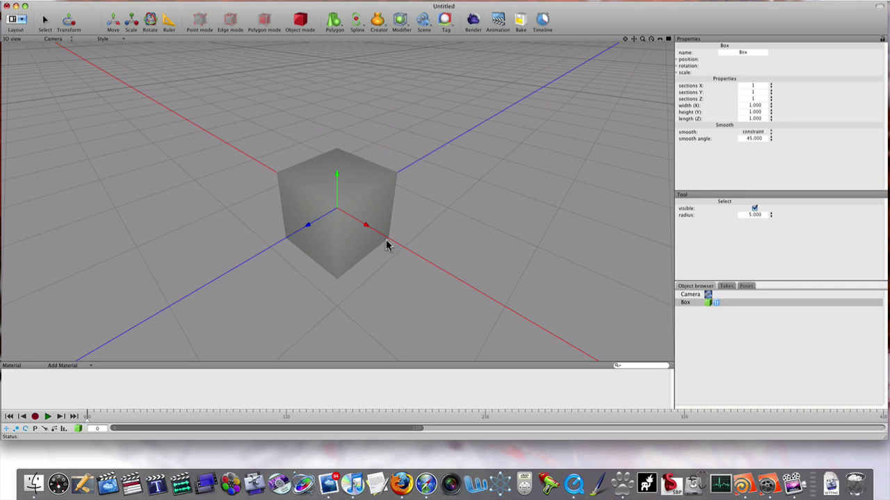
click(762, 86)
key(Tab)
text(1)
key(Tab)
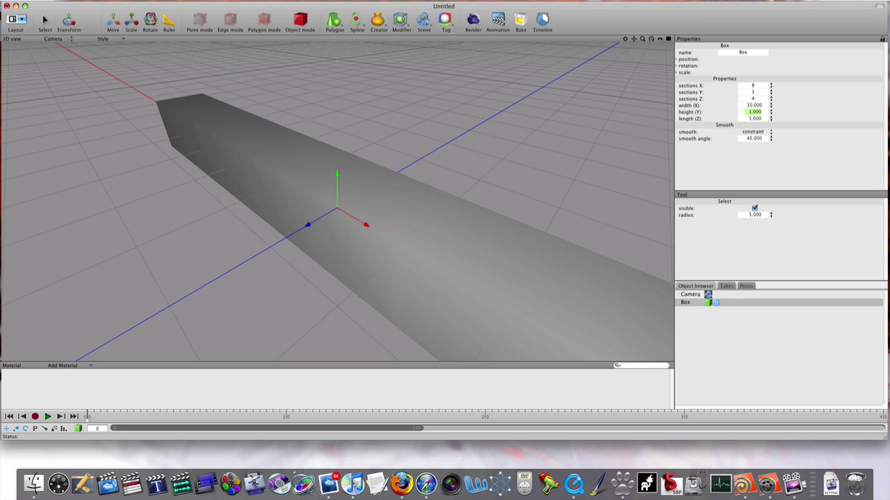
text(0.250)
key(Return)
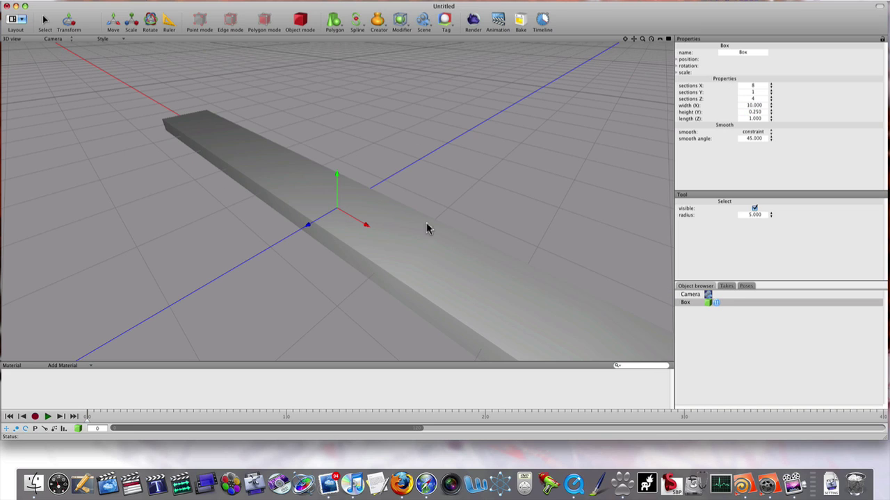
Convert the box into an editable polygon object.
click(704, 303)
key(super+shift+c)
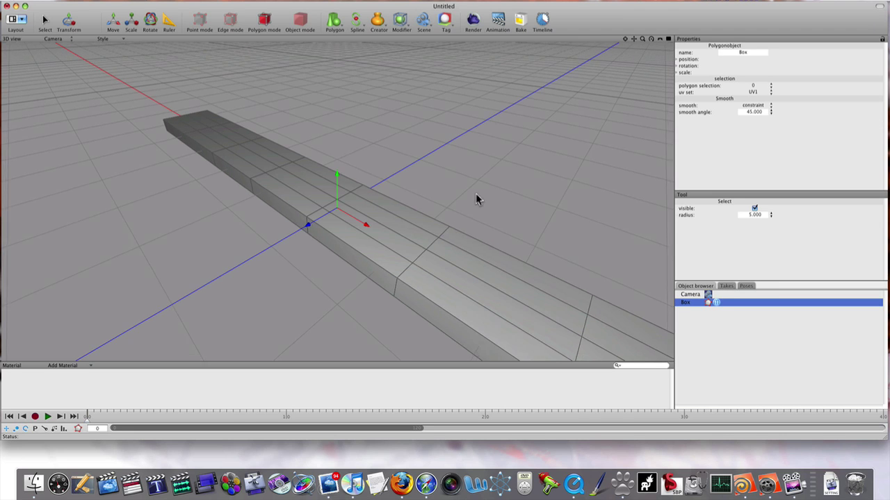
scroll(397, 169, down, 3)
scroll(316, 150, down, 3)
right_drag(316, 150, 342, 144)
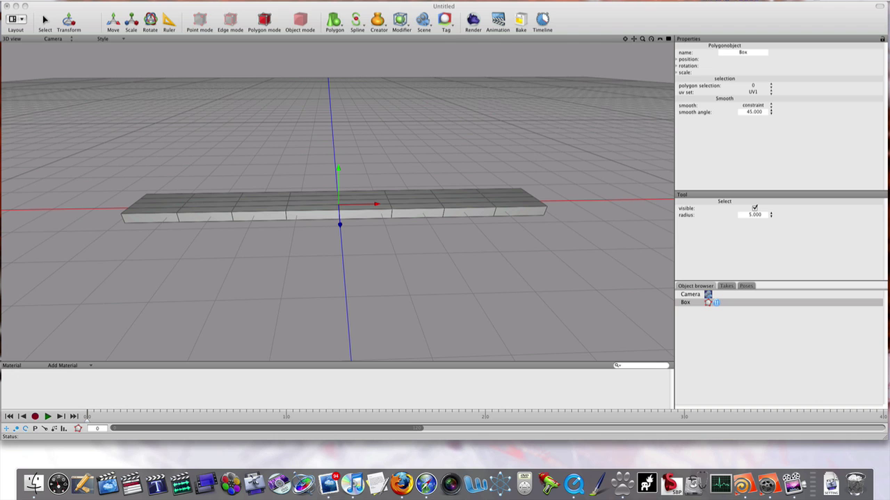
mouse_move(215, 136)
right_down()
mouse_move(167, 310)
mouse_move(190, 323)
mouse_move(296, 277)
right_up()
Select the slab's end side face and move it outward to widen that end.
click(368, 248)
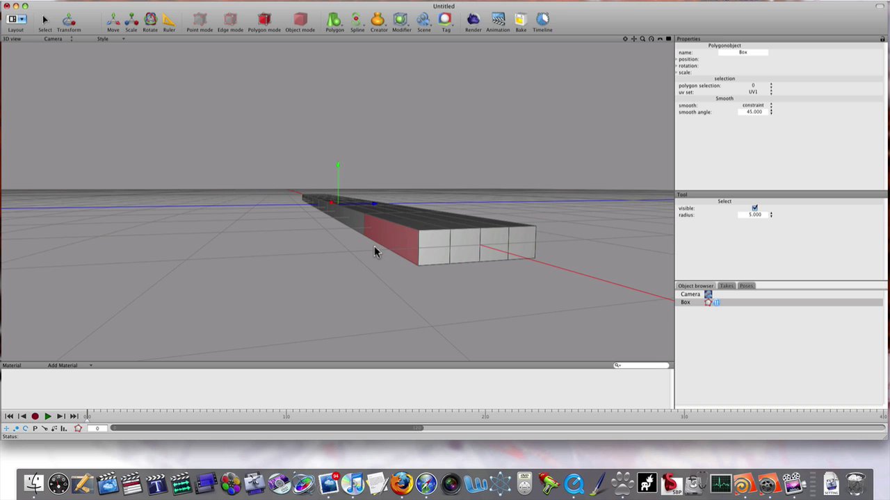
key(t)
mouse_move(439, 268)
right_down()
mouse_move(437, 258)
mouse_move(436, 276)
right_up()
drag(442, 286, 455, 296)
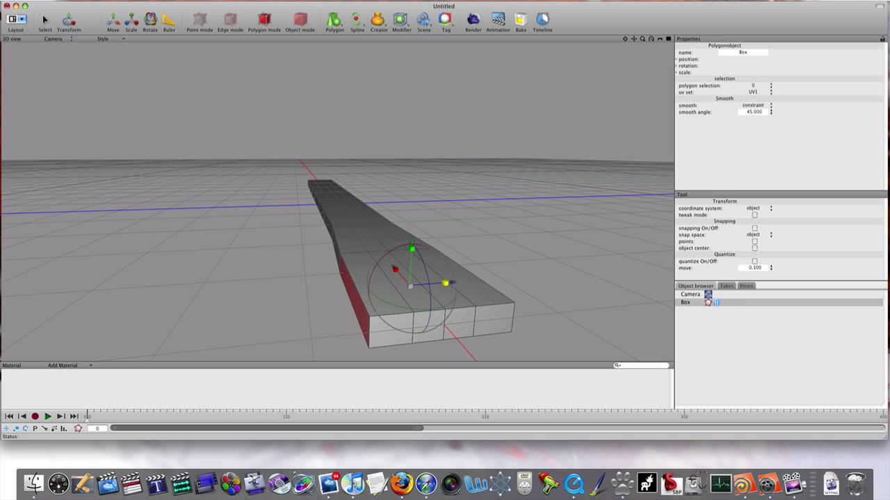
mouse_move(449, 243)
right_down()
mouse_move(460, 238)
mouse_move(453, 260)
mouse_move(449, 242)
right_up()
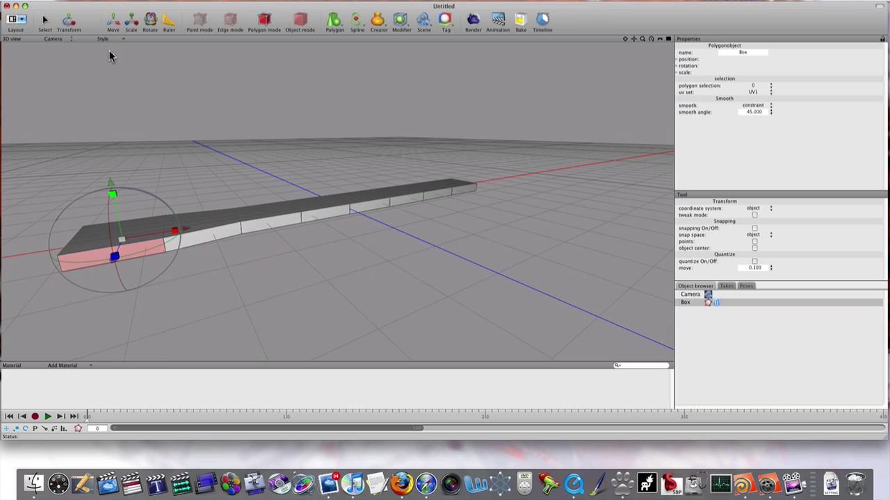
Area-select the polygons of the slab's first two end sections.
click(106, 3)
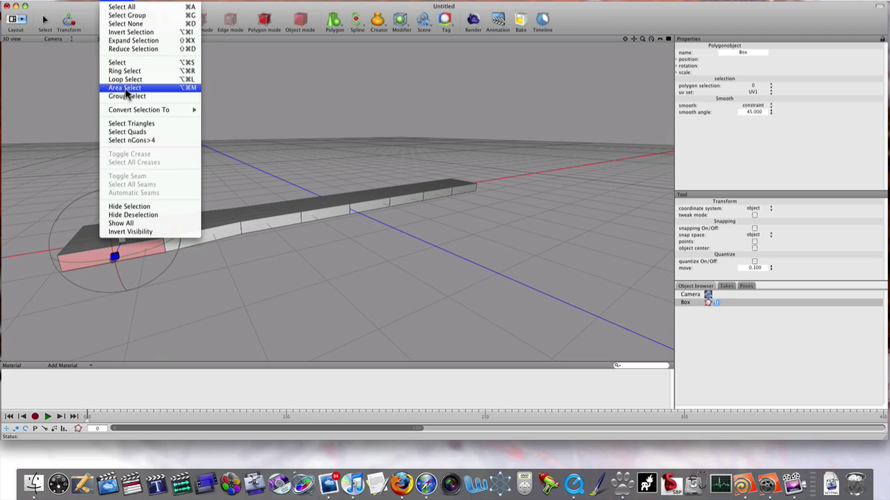
click(127, 89)
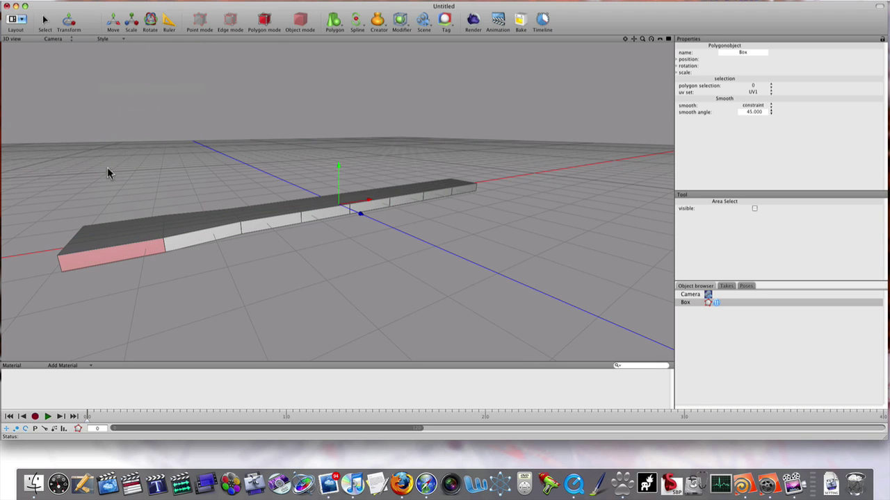
drag(108, 173, 247, 302)
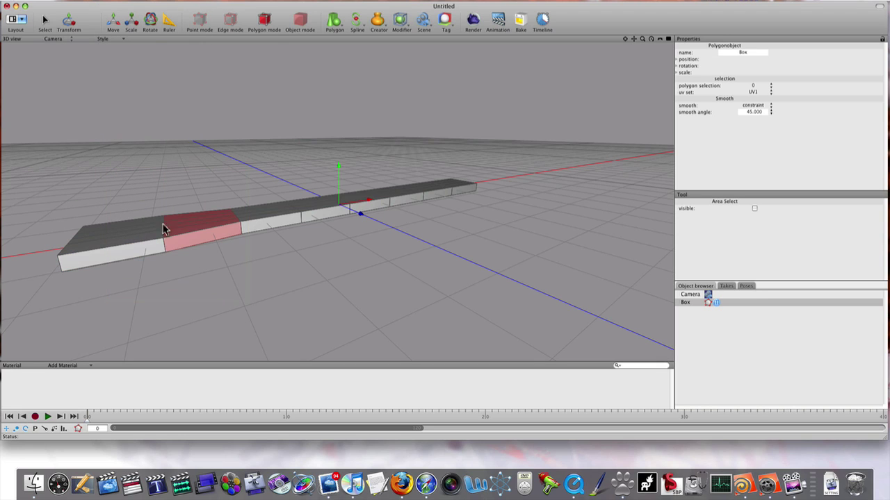
drag(68, 231, 250, 339)
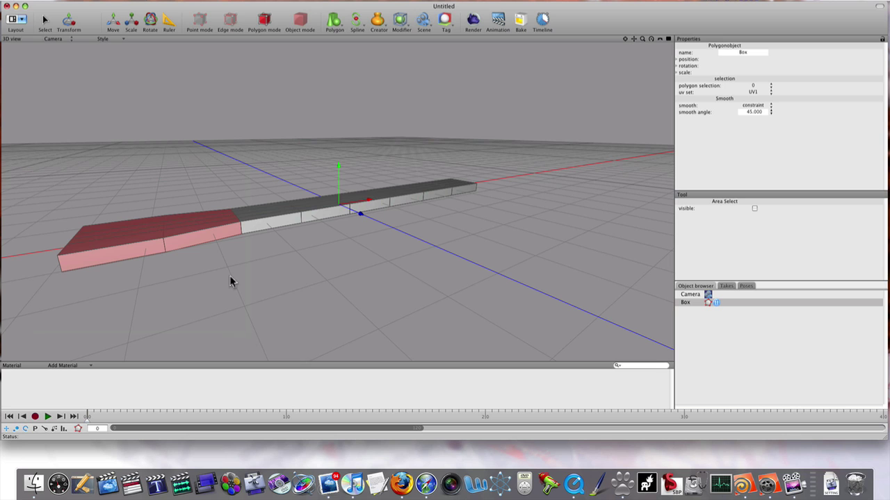
mouse_move(232, 272)
middle_down()
mouse_move(267, 266)
mouse_move(240, 274)
mouse_move(252, 248)
middle_up()
Rotate the selected end sections about 10 degrees with Edge rotate.
right_click(252, 249)
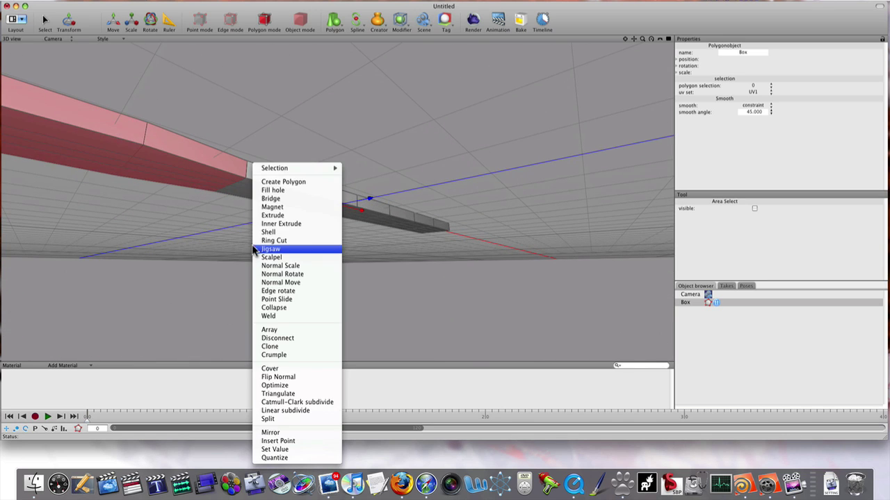
click(268, 291)
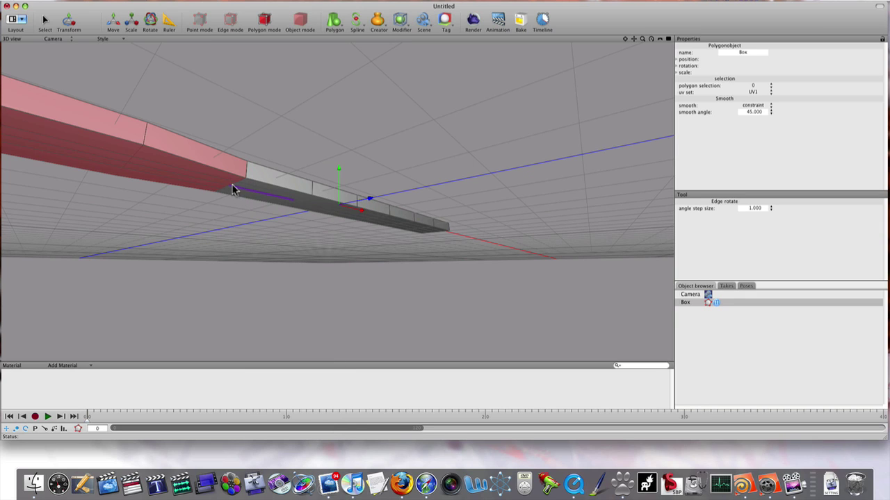
drag(231, 189, 236, 192)
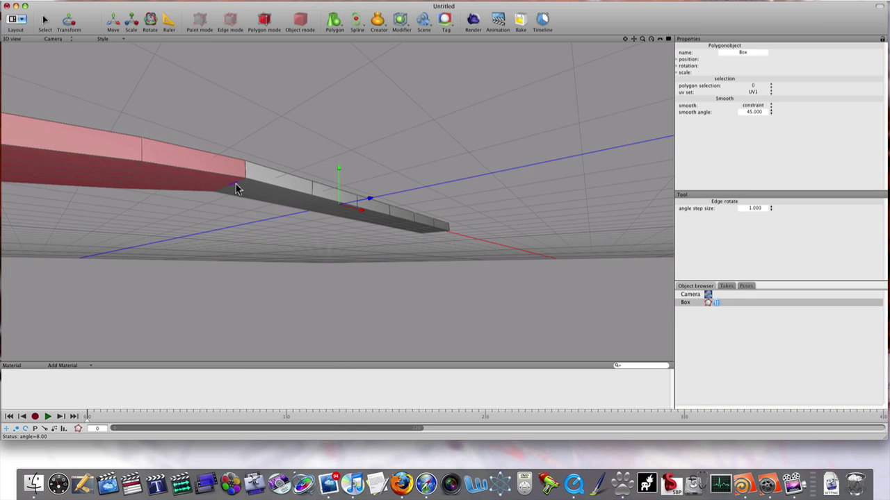
mouse_move(258, 193)
middle_down()
mouse_move(255, 233)
mouse_move(358, 271)
mouse_move(353, 284)
mouse_move(2, 333)
middle_up()
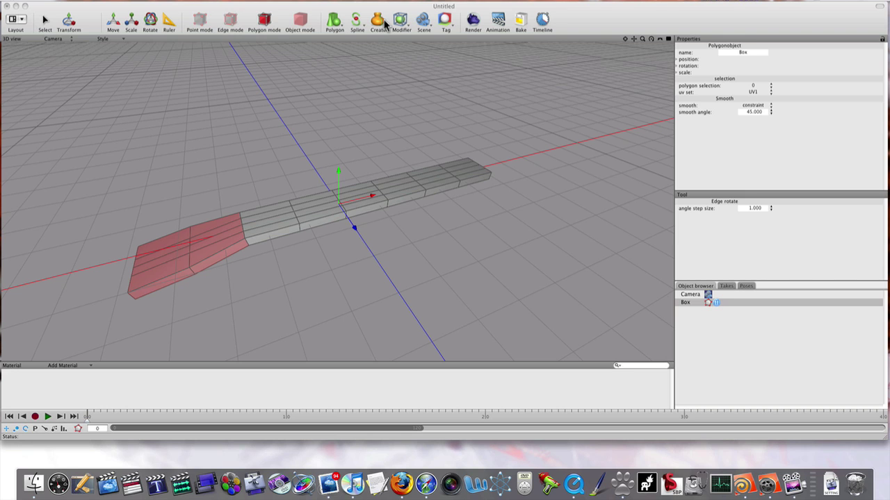
Area-select the top face near the middle of the slab.
middle_drag(355, 85, 351, 100)
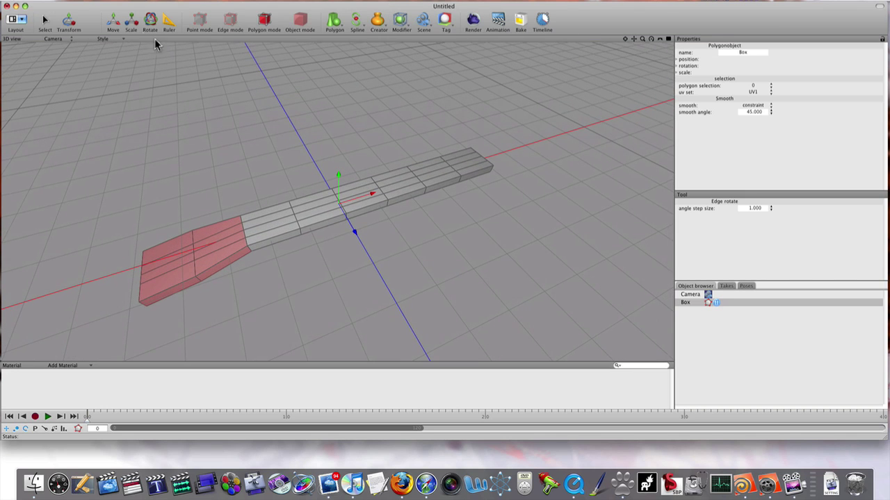
click(117, 4)
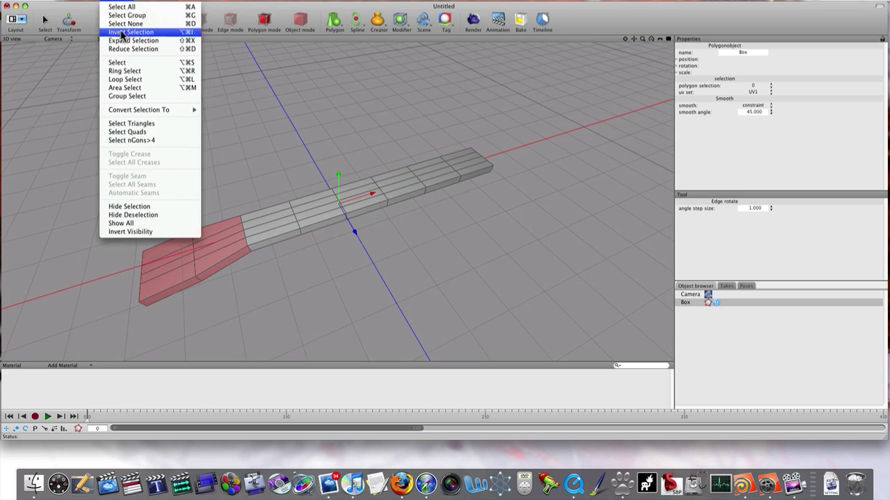
click(135, 88)
drag(265, 170, 326, 252)
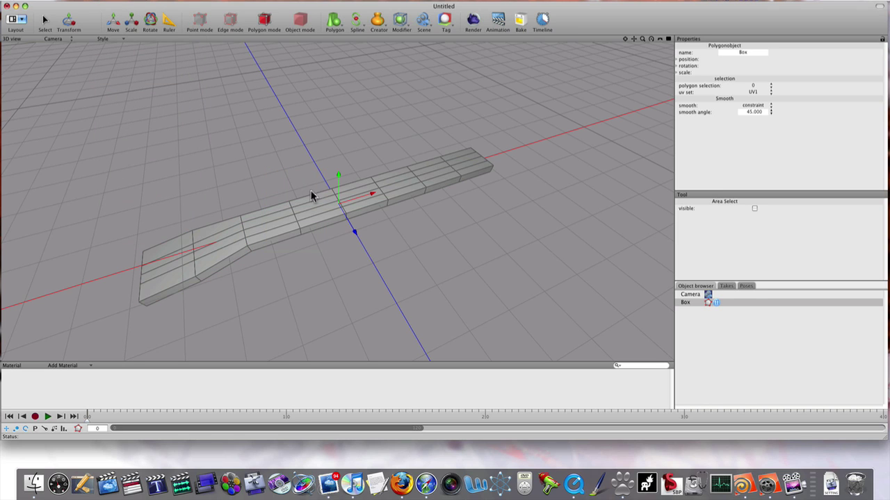
drag(312, 195, 364, 290)
drag(389, 246, 375, 235)
drag(310, 188, 309, 188)
drag(260, 161, 341, 237)
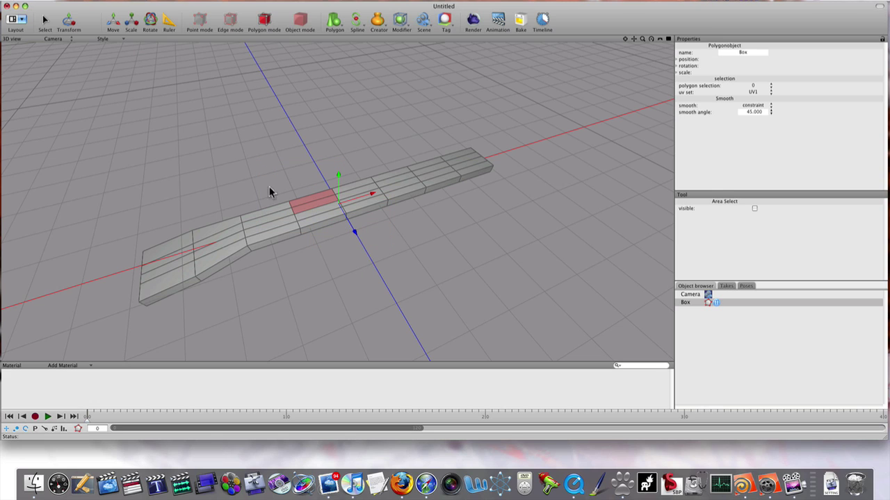
Add the neighbouring middle faces and squash them into a narrow waist.
key(s)
drag(298, 199, 324, 225)
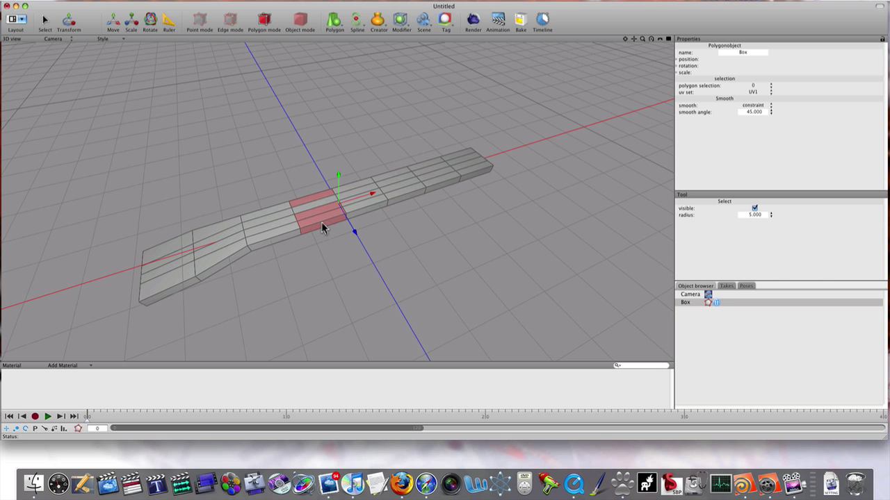
middle_drag(308, 193, 309, 143)
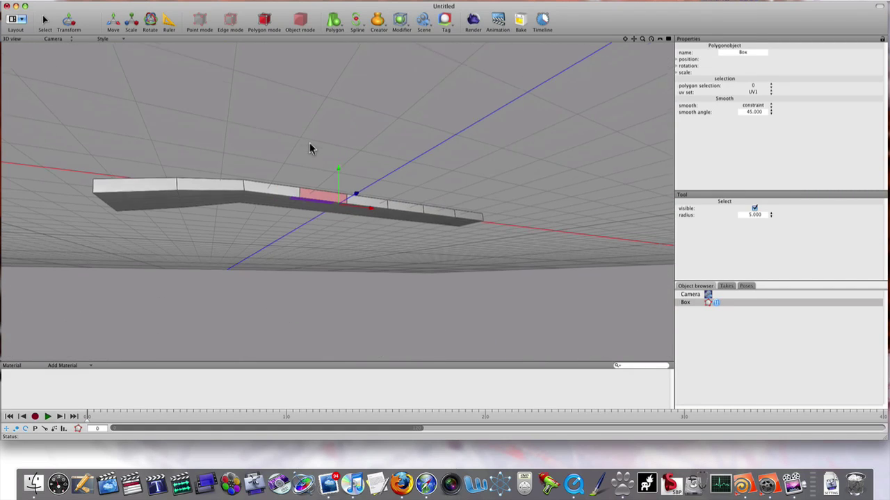
drag(327, 204, 316, 213)
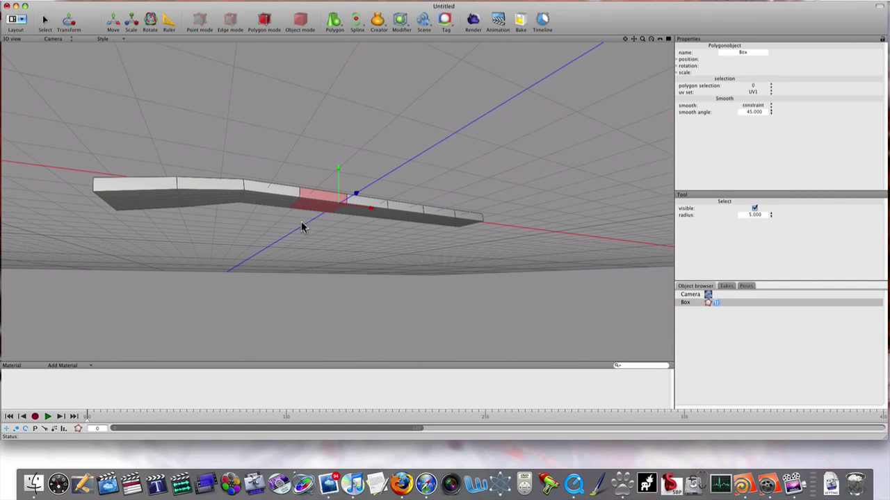
mouse_move(301, 226)
middle_down()
mouse_move(377, 229)
mouse_move(438, 252)
middle_up()
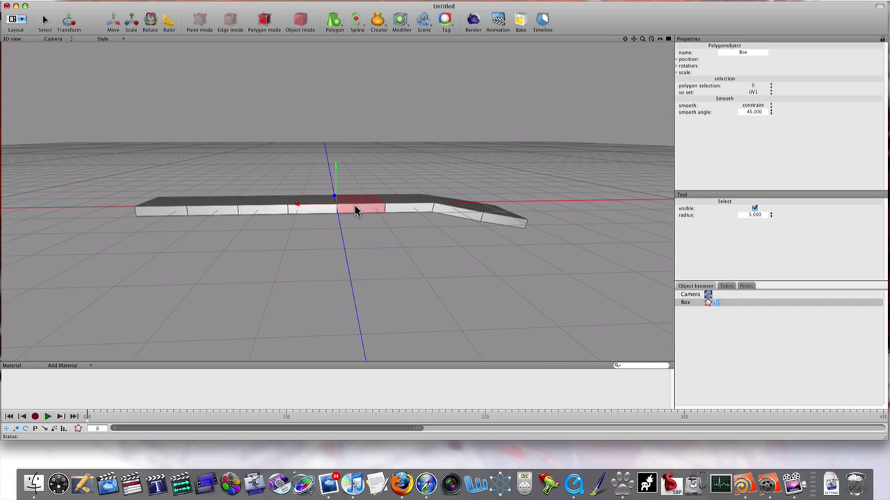
mouse_move(363, 232)
middle_down()
mouse_move(319, 254)
mouse_move(208, 252)
middle_up()
key(t)
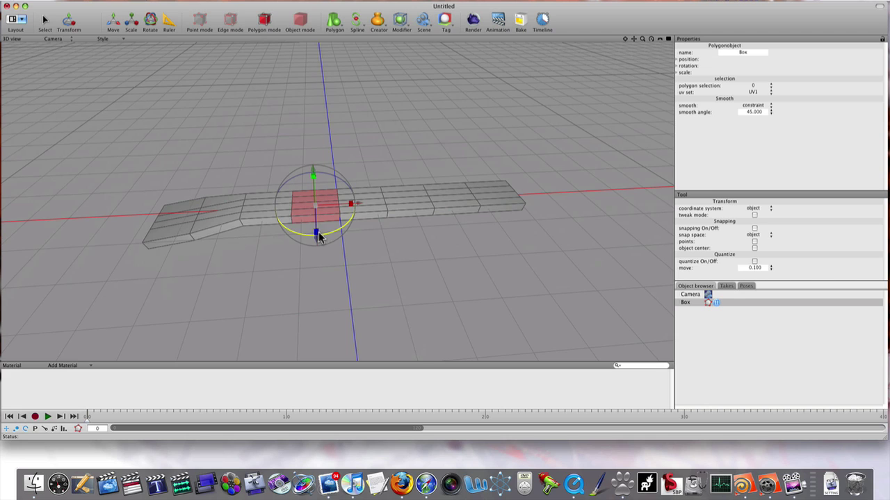
drag(319, 237, 317, 233)
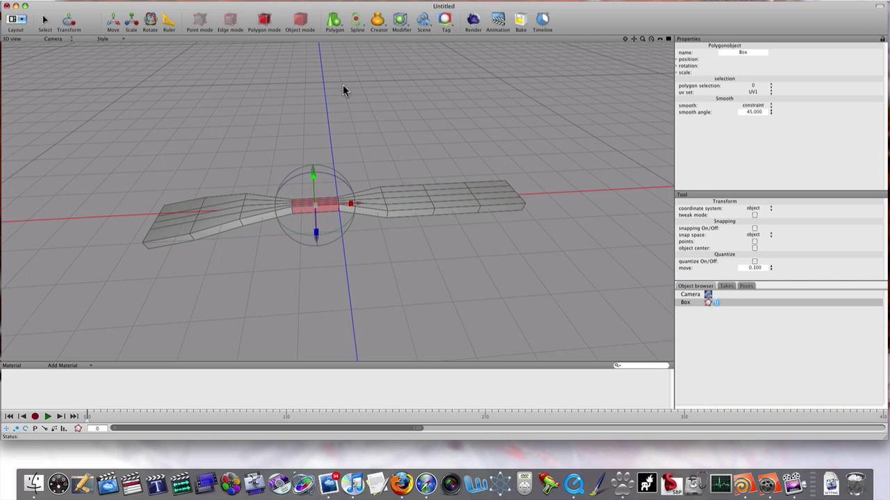
middle_drag(440, 249, 434, 260)
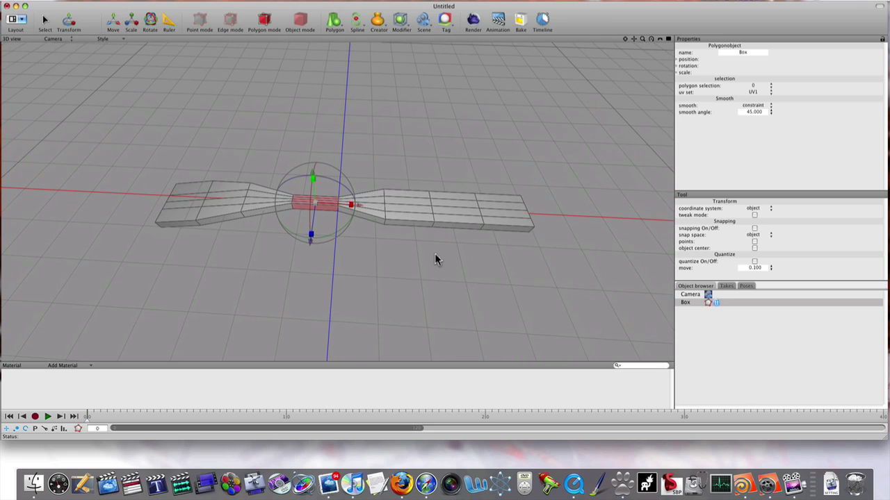
Box-select the far-end faces and scale them shorter along the strip's length.
click(117, 2)
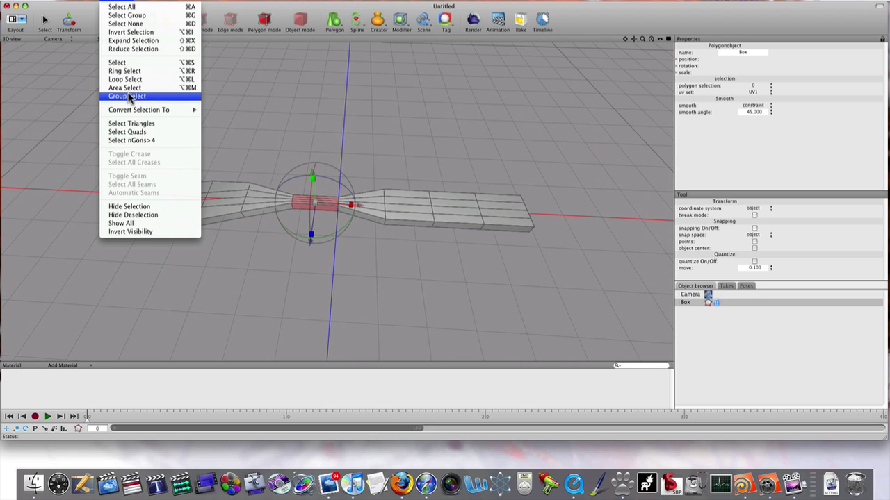
click(125, 88)
mouse_move(372, 162)
mouse_down()
mouse_move(395, 200)
mouse_move(555, 271)
mouse_up()
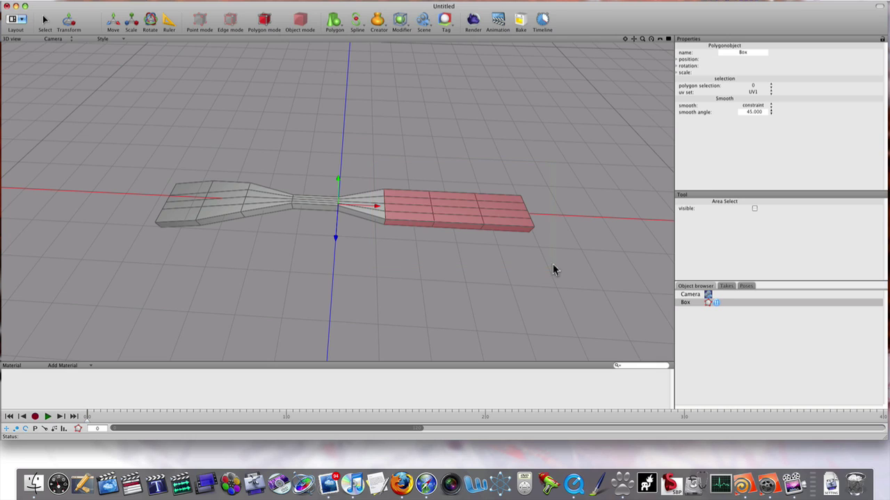
key(t)
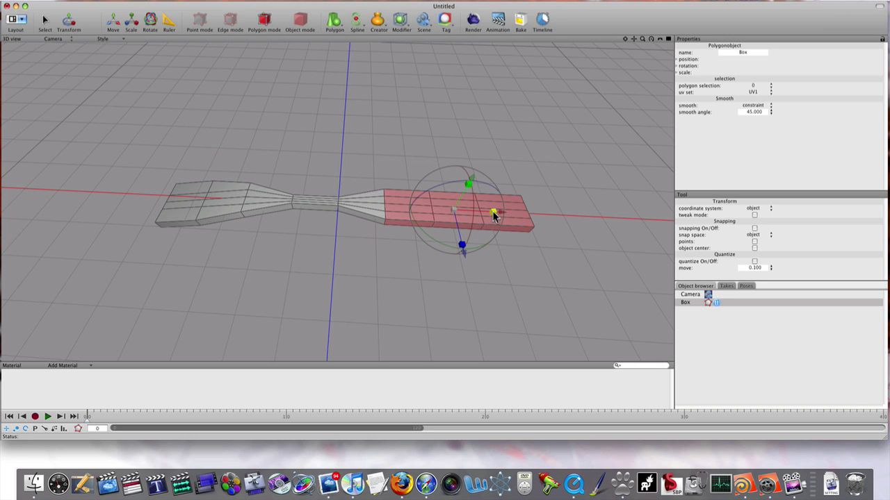
mouse_move(493, 215)
mouse_down()
mouse_move(472, 215)
mouse_move(486, 212)
mouse_up()
mouse_move(568, 210)
middle_down()
mouse_move(551, 196)
mouse_move(497, 209)
mouse_move(400, 187)
mouse_move(244, 236)
mouse_move(278, 267)
mouse_move(317, 278)
mouse_move(377, 268)
middle_up()
Scale the near end of the strip outward into a wide bowl.
middle_drag(460, 256, 302, 234)
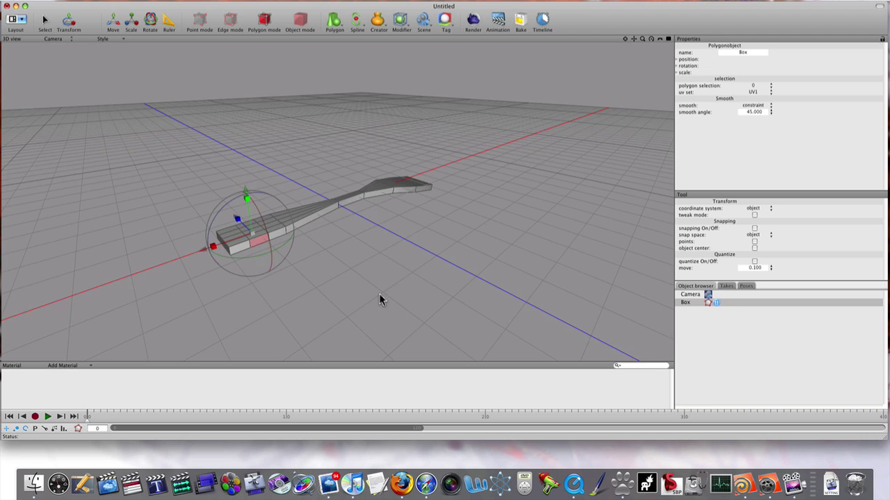
mouse_move(380, 299)
middle_down()
mouse_move(407, 298)
mouse_move(292, 247)
middle_up()
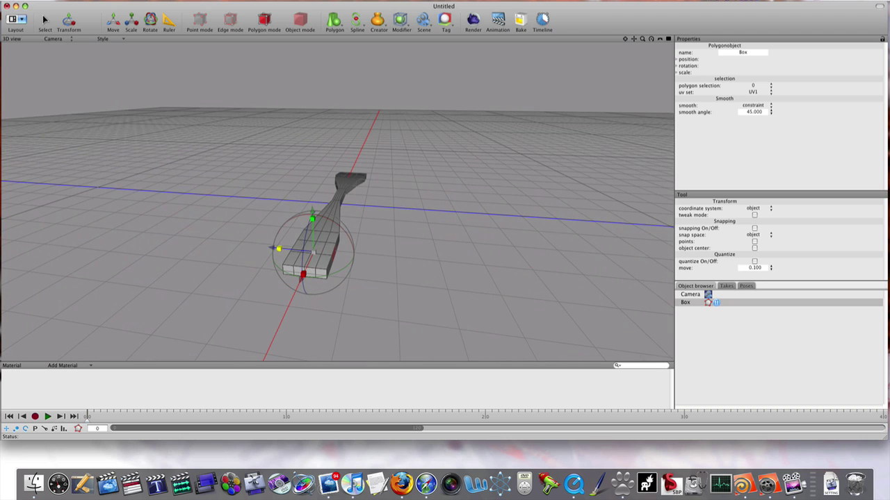
drag(292, 247, 212, 257)
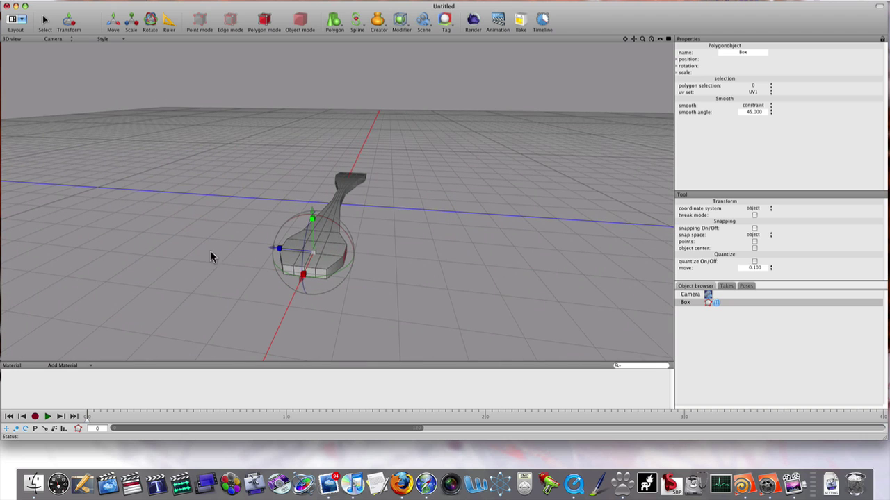
Rotate a front face of the bowl to angle it into a point.
click(301, 275)
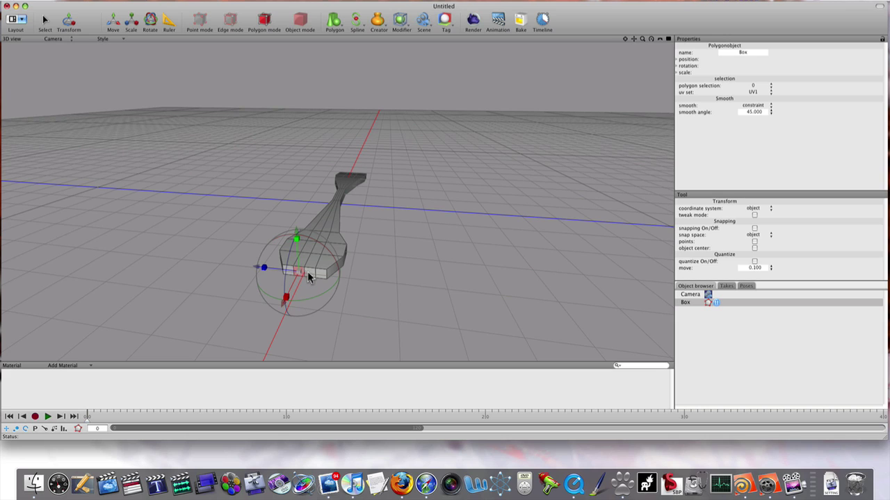
click(309, 277)
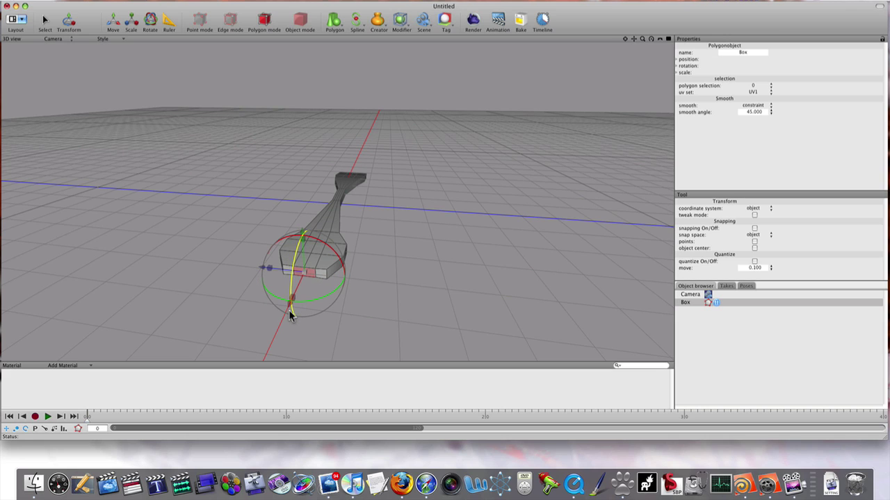
drag(291, 310, 284, 314)
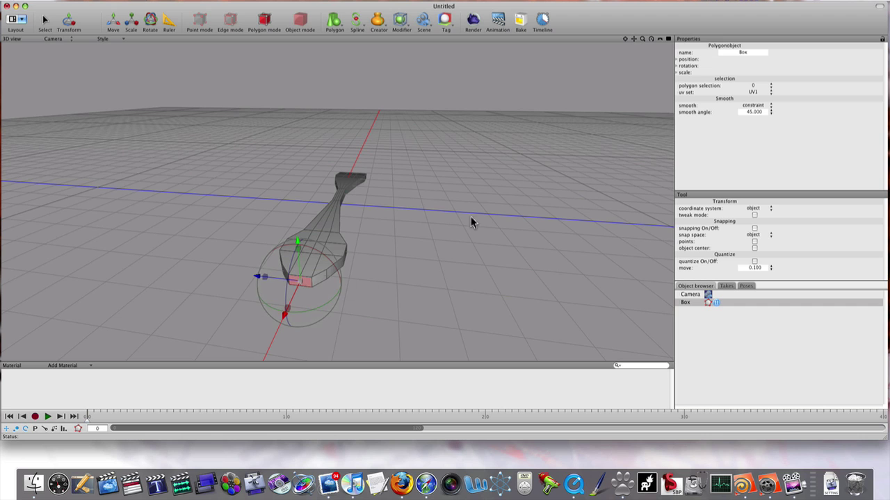
mouse_move(473, 223)
middle_down()
mouse_move(473, 235)
mouse_move(450, 239)
mouse_move(450, 251)
mouse_move(435, 246)
mouse_move(445, 234)
mouse_move(414, 240)
middle_up()
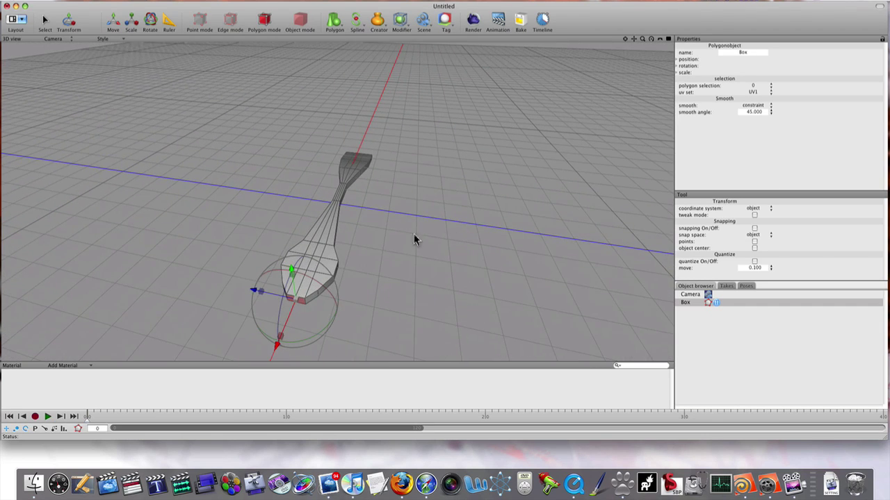
click(311, 256)
Select a face in the middle of the bowl and raise it slightly.
click(318, 257)
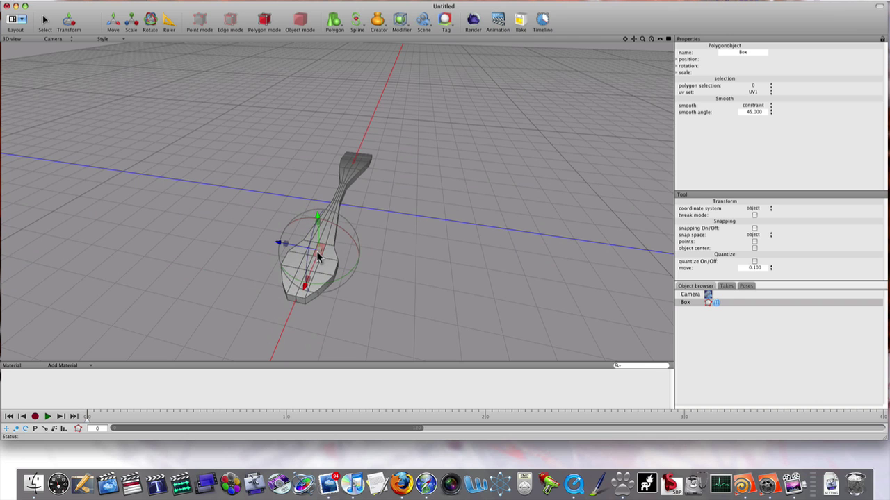
click(314, 258)
click(314, 266)
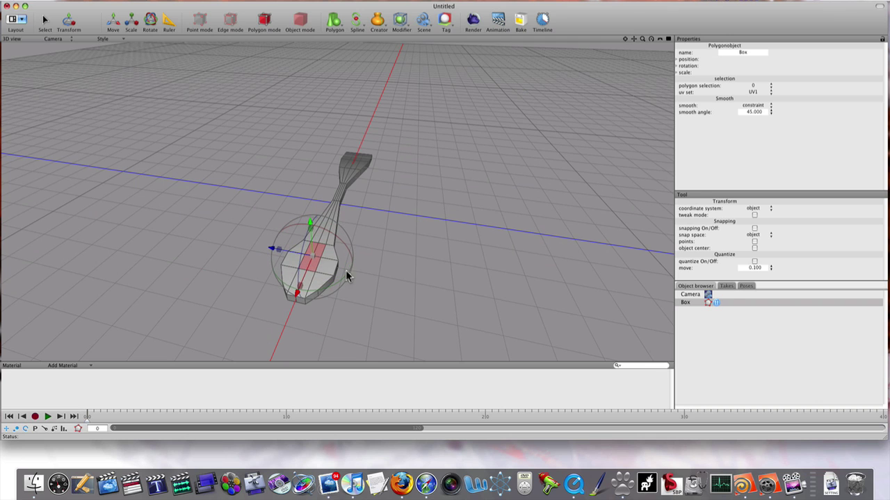
mouse_move(348, 276)
middle_down()
mouse_move(373, 205)
mouse_move(354, 143)
middle_up()
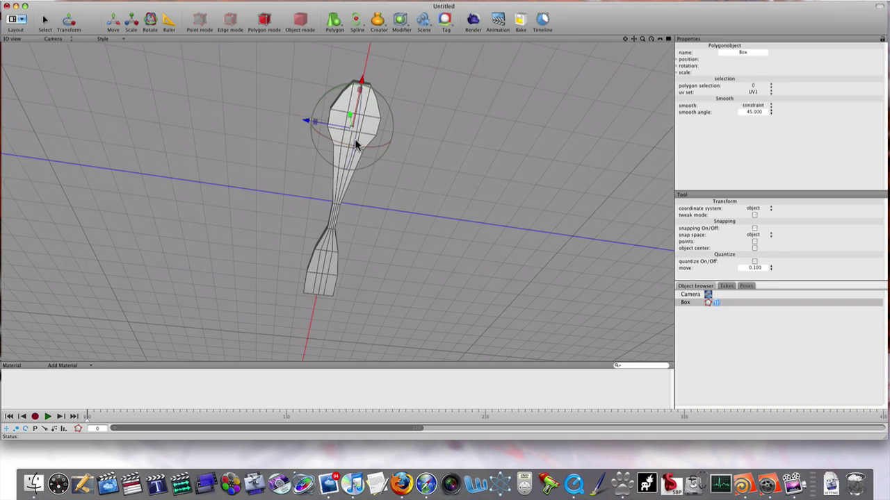
click(353, 140)
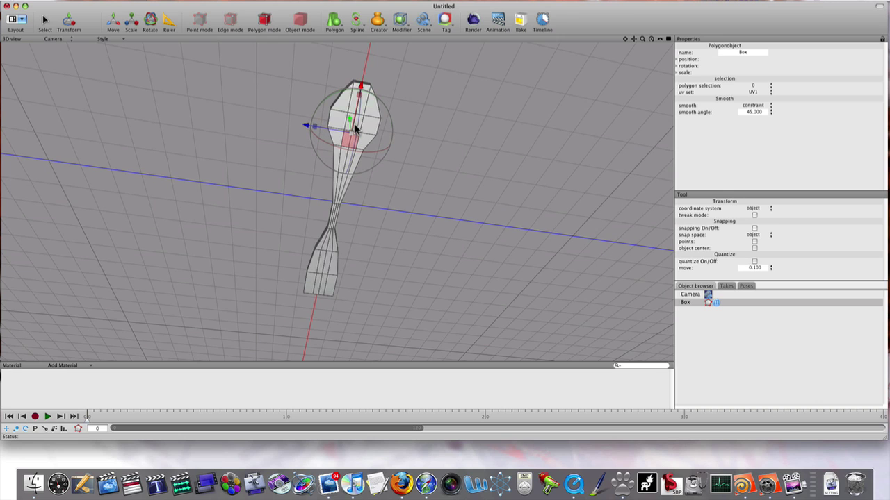
drag(357, 123, 349, 123)
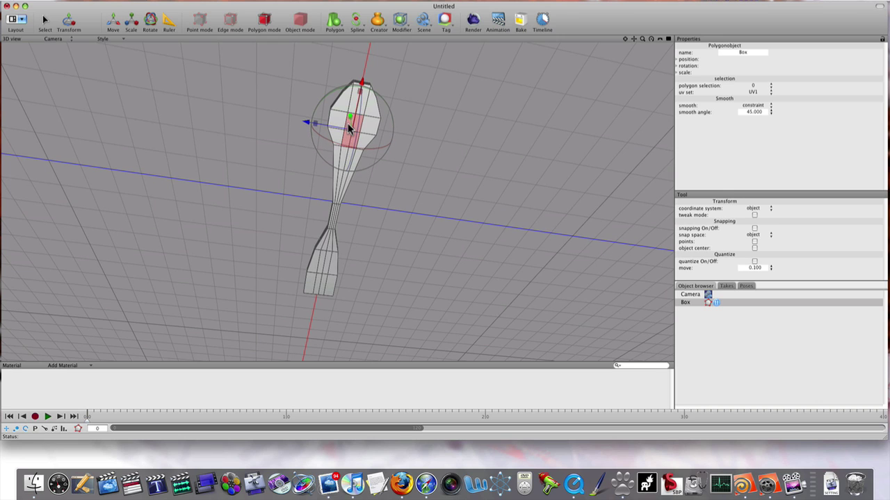
Try tilting the selected bowl face, then undo the tilt.
middle_drag(420, 135, 411, 209)
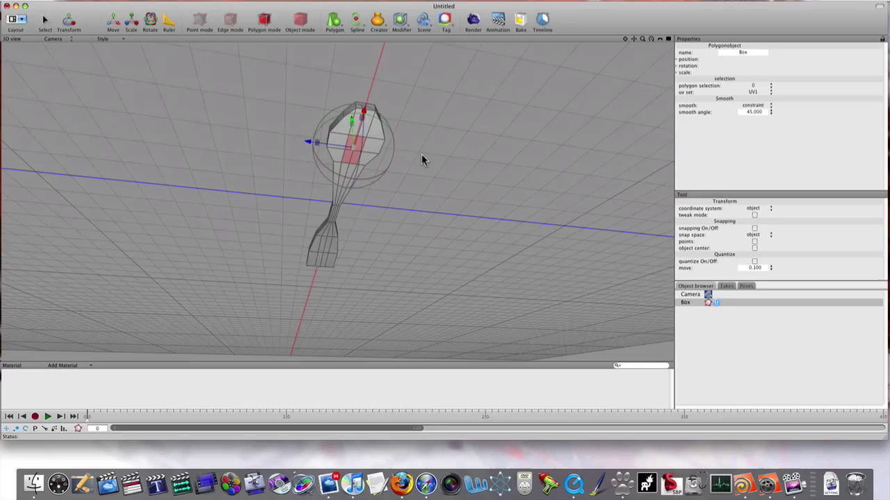
drag(333, 209, 330, 224)
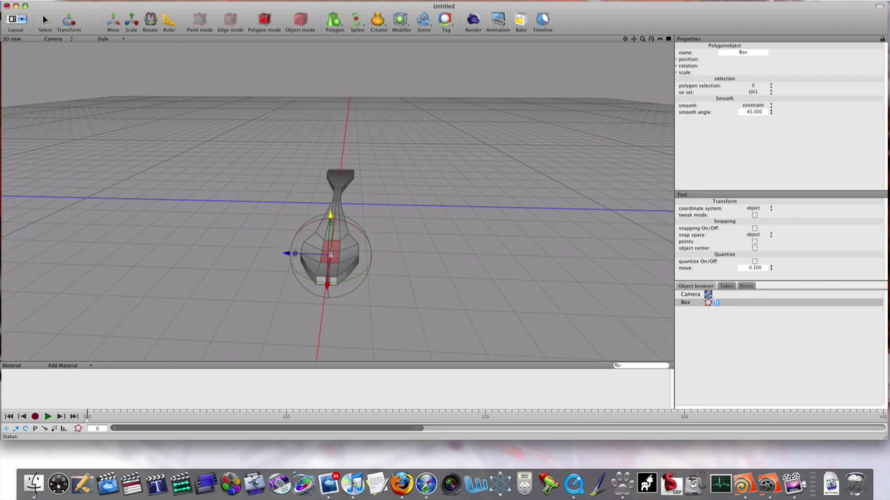
drag(437, 213, 321, 236)
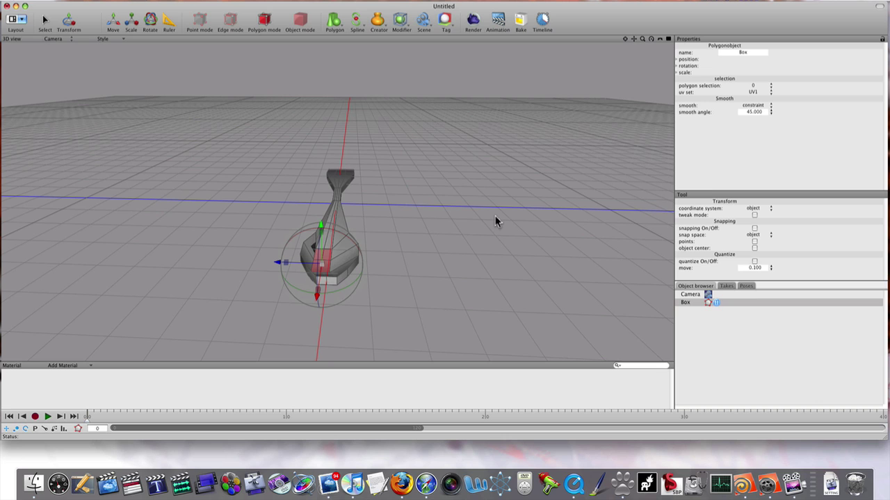
key(ctrl+z)
mouse_move(484, 223)
right_down()
mouse_move(438, 220)
mouse_move(433, 235)
right_up()
Clear the bowl face selection and switch to selecting edges on the handle.
scroll(362, 223, up, 5)
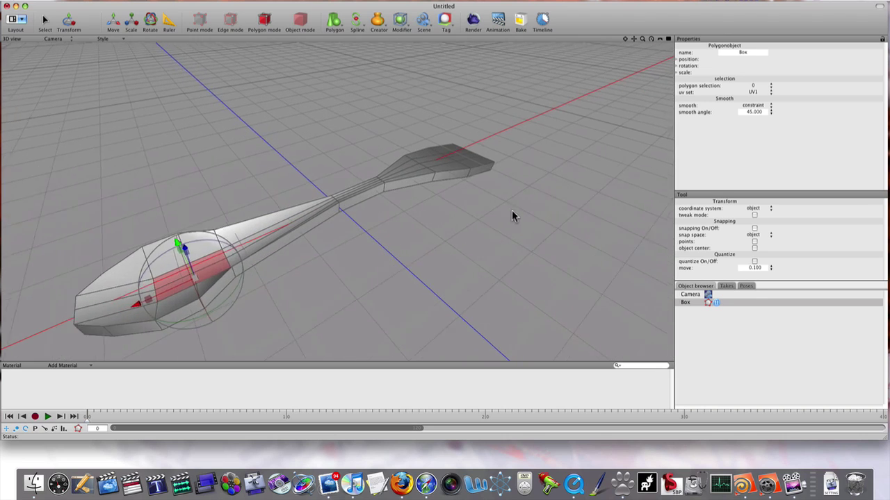
click(550, 210)
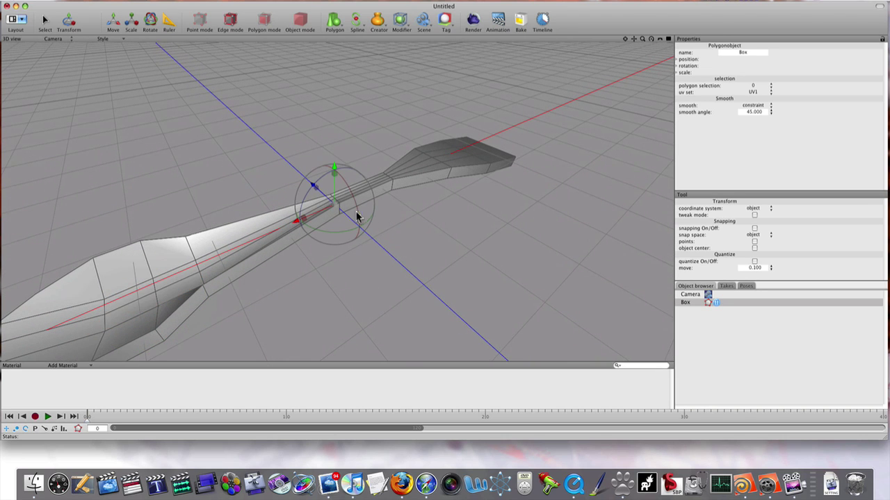
right_drag(361, 225, 547, 246)
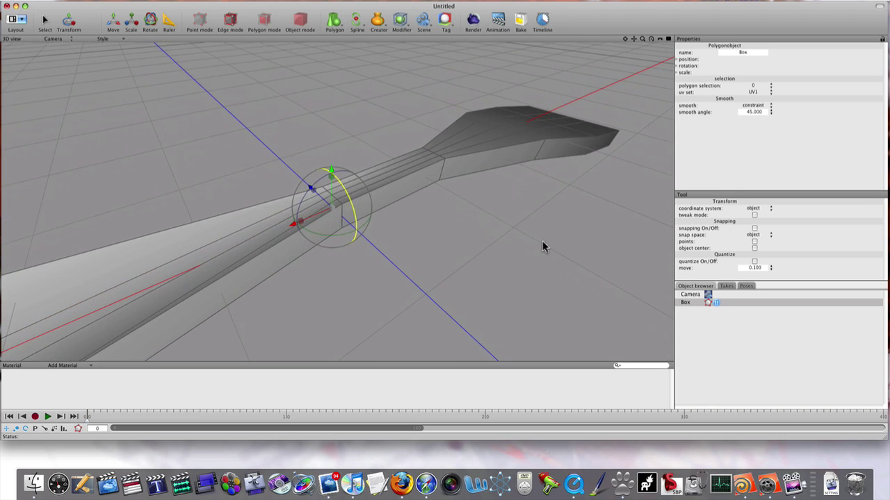
click(342, 216)
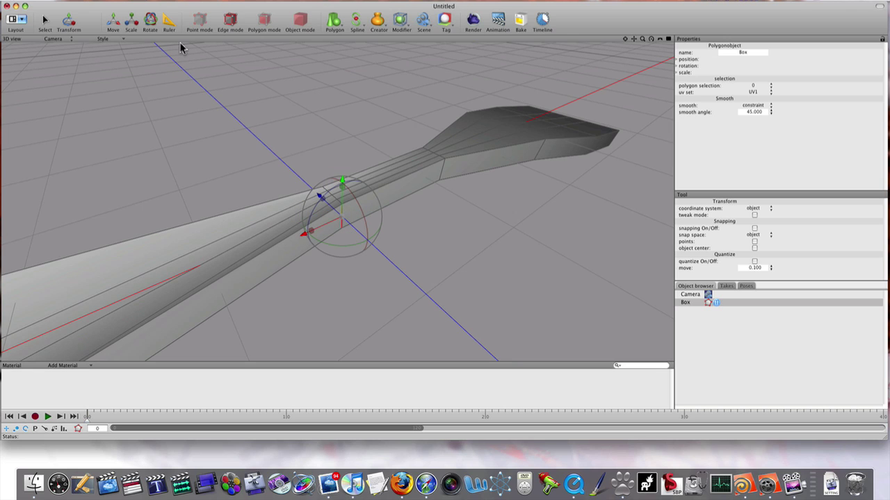
click(46, 22)
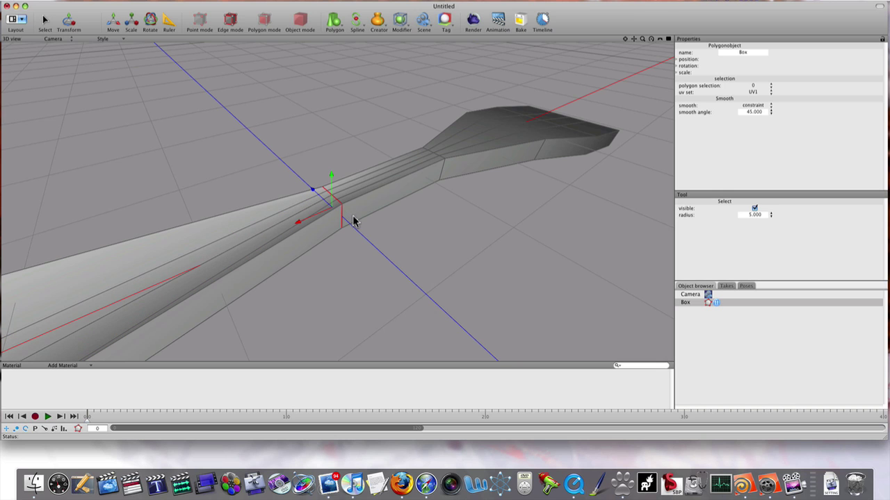
middle_drag(367, 232, 332, 160)
mouse_move(338, 213)
middle_down()
mouse_move(365, 228)
mouse_move(341, 218)
middle_up()
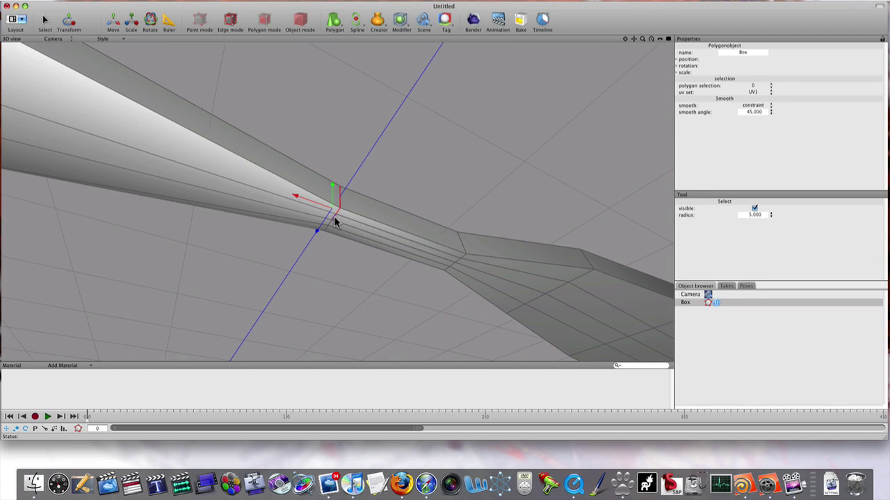
mouse_move(329, 241)
middle_down()
mouse_move(422, 255)
mouse_move(403, 246)
middle_up()
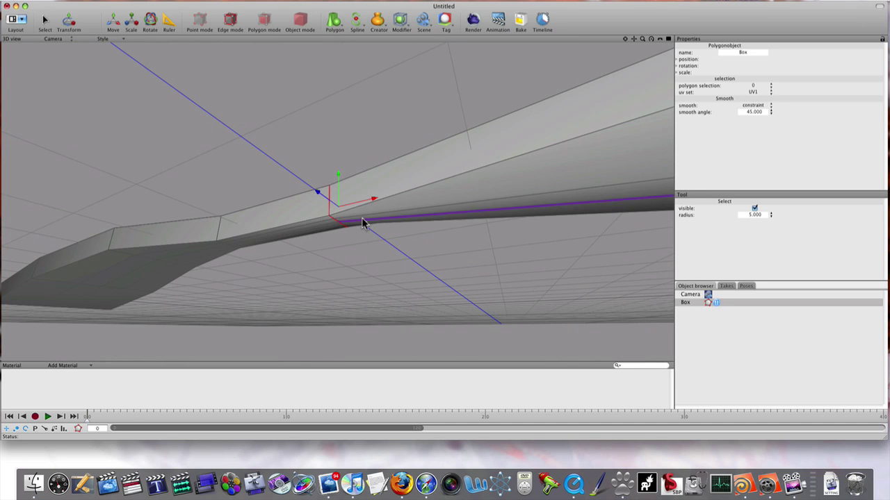
middle_drag(364, 224, 368, 272)
Slide the selected handle edges along the X axis toward the bowl end.
key(t)
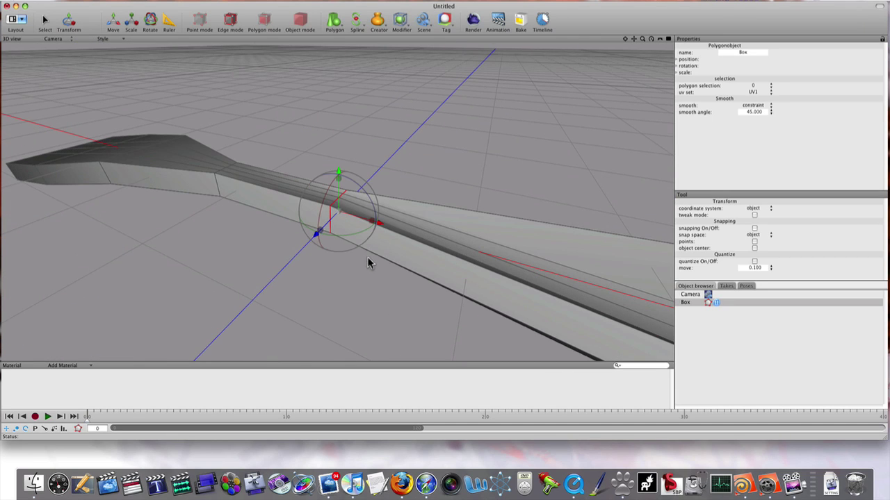
drag(405, 231, 615, 290)
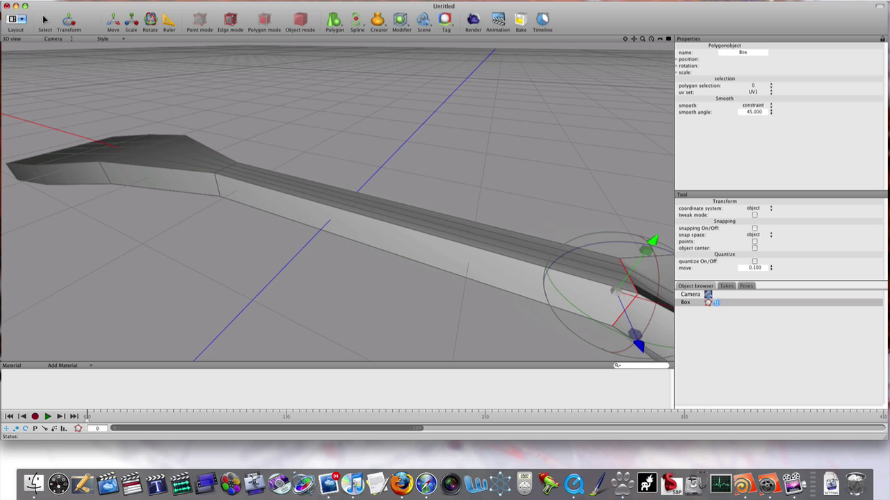
scroll(547, 288, down, 5)
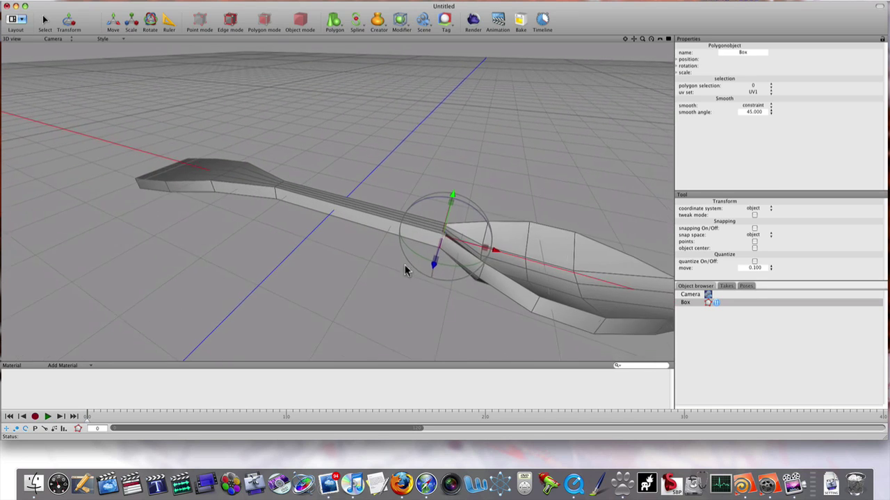
middle_drag(547, 242, 431, 243)
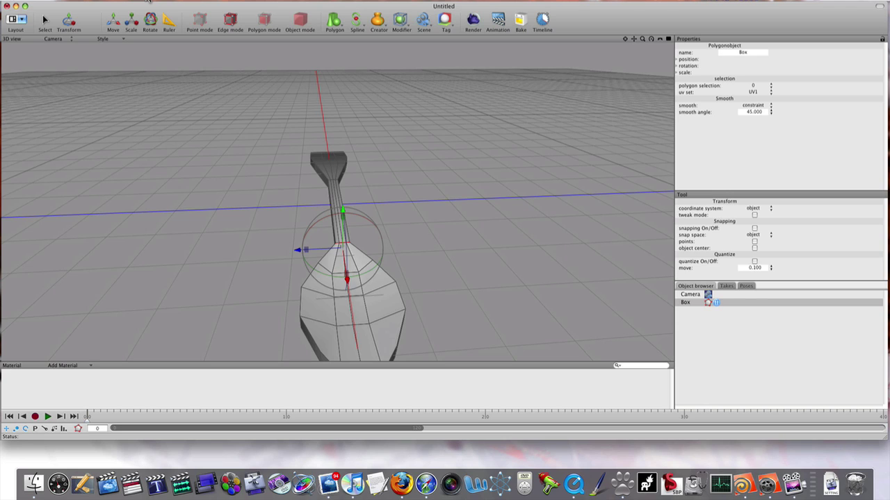
Select the ring of edges around the spoon bowl's outline.
key(q)
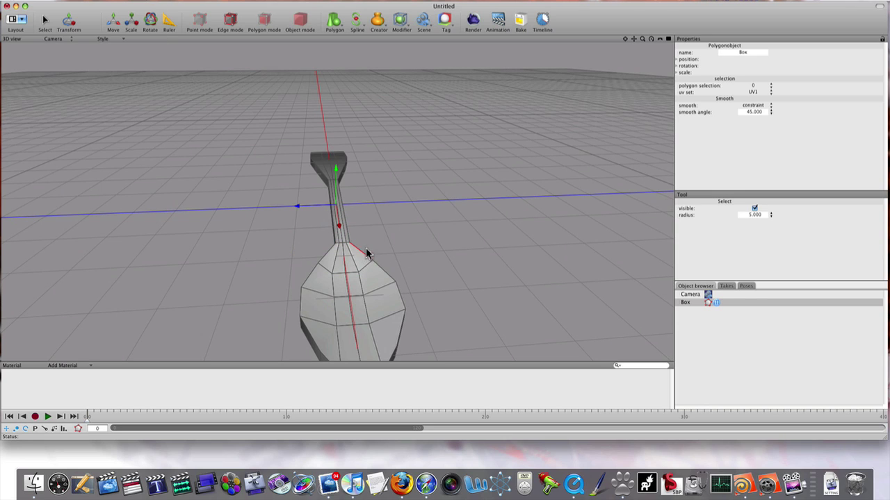
scroll(376, 250, up, 2)
scroll(387, 252, up, 2)
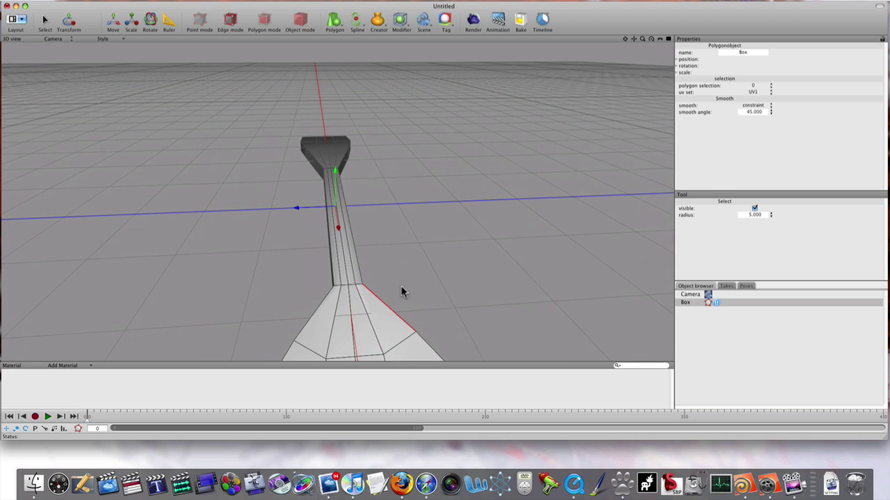
shift+click(330, 297)
scroll(479, 281, down, 2)
scroll(479, 289, down, 1)
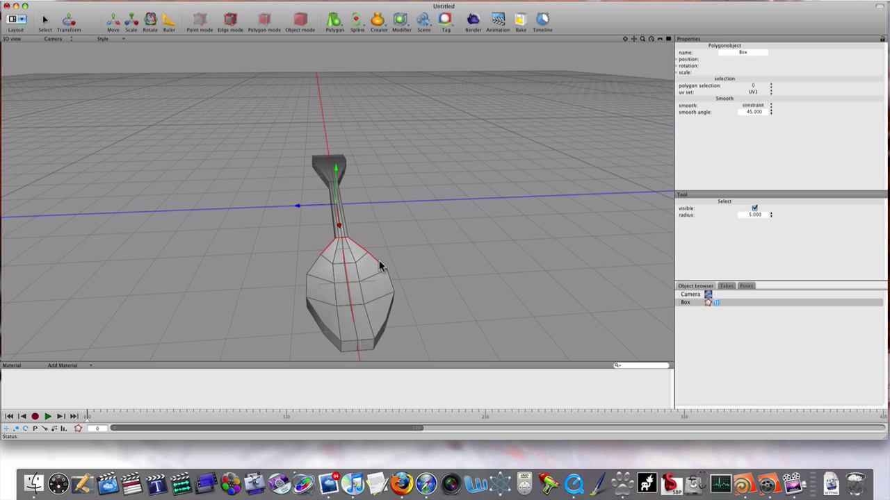
shift+click(314, 267)
shift+click(307, 285)
shift+click(391, 283)
shift+click(392, 300)
shift+click(381, 332)
shift+click(365, 340)
shift+click(348, 343)
Rotate the bowl edge ring with the Transform gizmo to tilt the bowl.
mouse_move(447, 285)
middle_down()
mouse_move(429, 260)
mouse_move(414, 258)
middle_up()
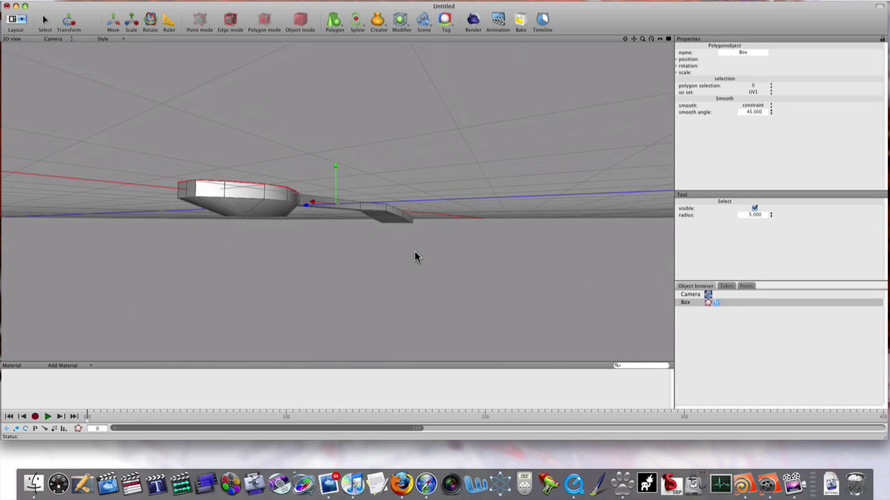
mouse_move(296, 257)
middle_down()
mouse_move(364, 244)
mouse_move(347, 247)
mouse_move(311, 283)
middle_up()
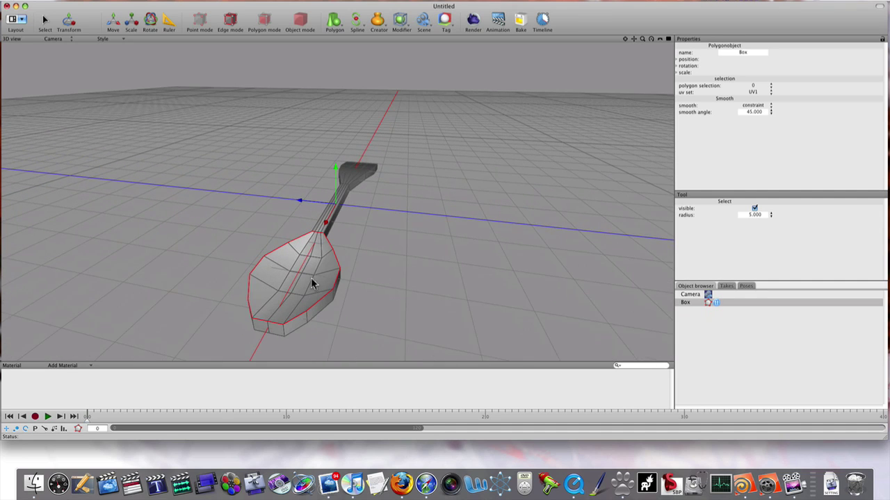
key(t)
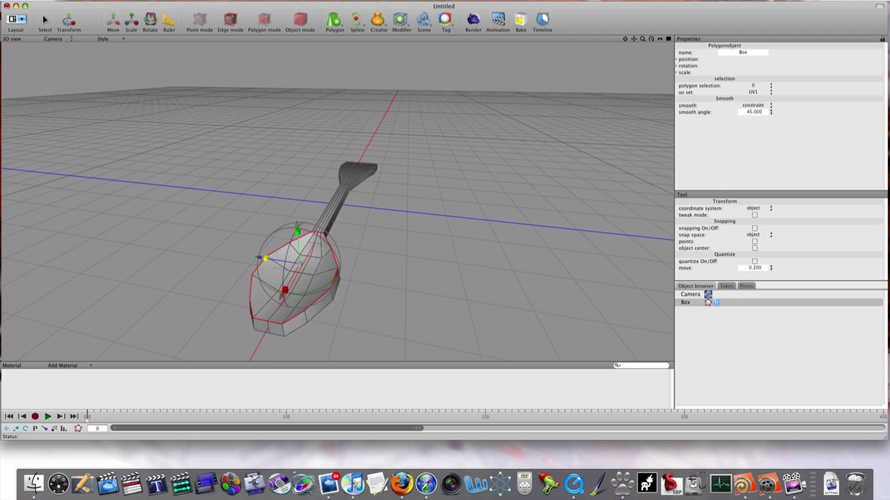
drag(284, 291, 285, 288)
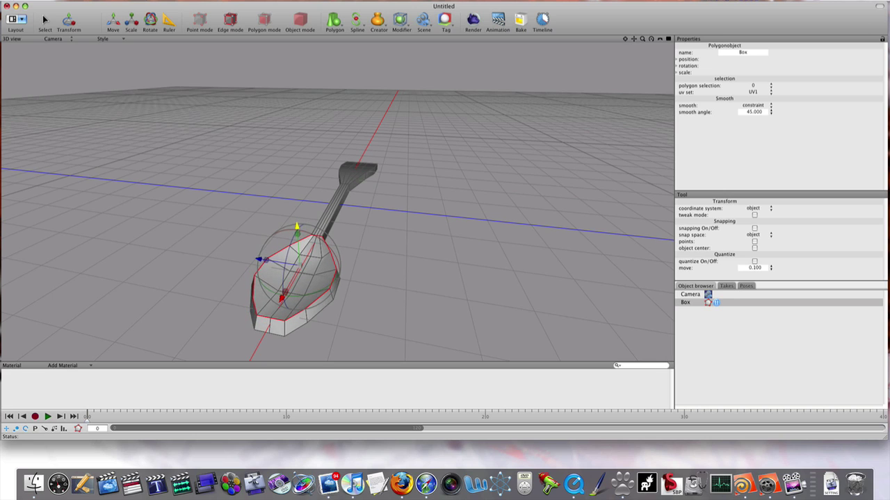
drag(298, 231, 296, 233)
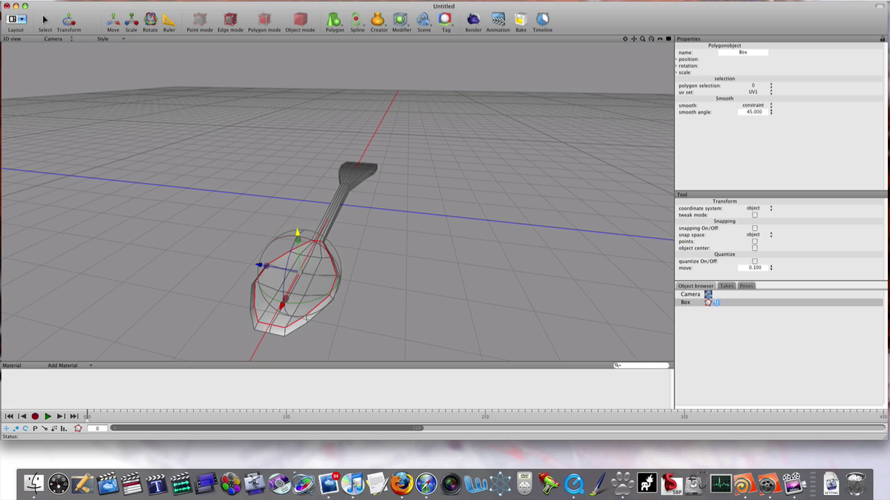
mouse_move(451, 269)
middle_down()
mouse_move(494, 271)
mouse_move(426, 262)
mouse_move(454, 254)
mouse_move(452, 211)
middle_up()
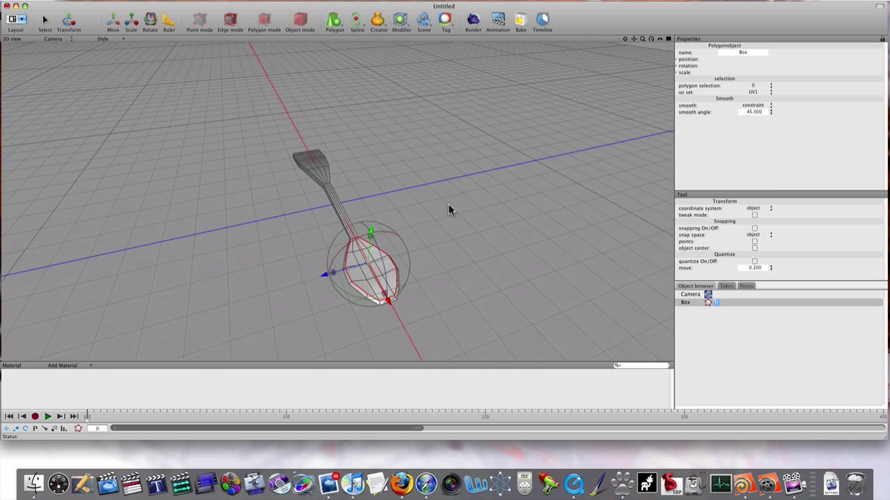
Add a Subdivision modifier and nest it under Box to round the blocky spoon.
click(404, 25)
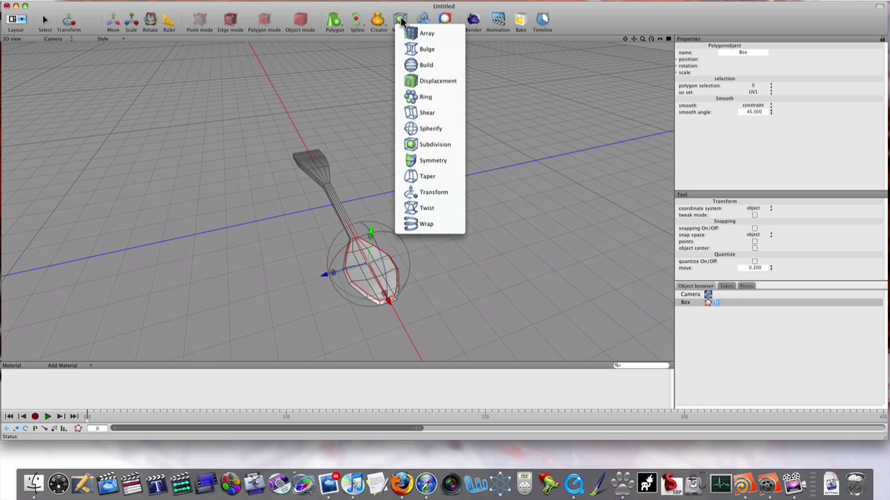
click(419, 144)
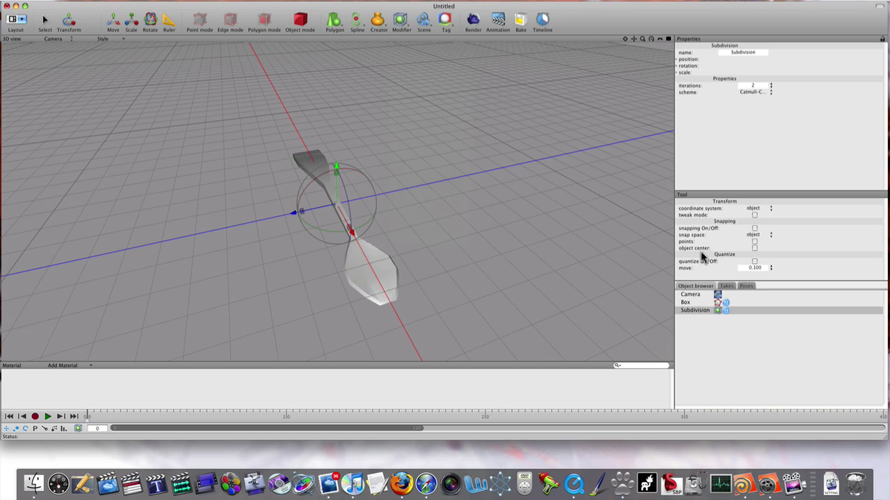
drag(696, 311, 690, 304)
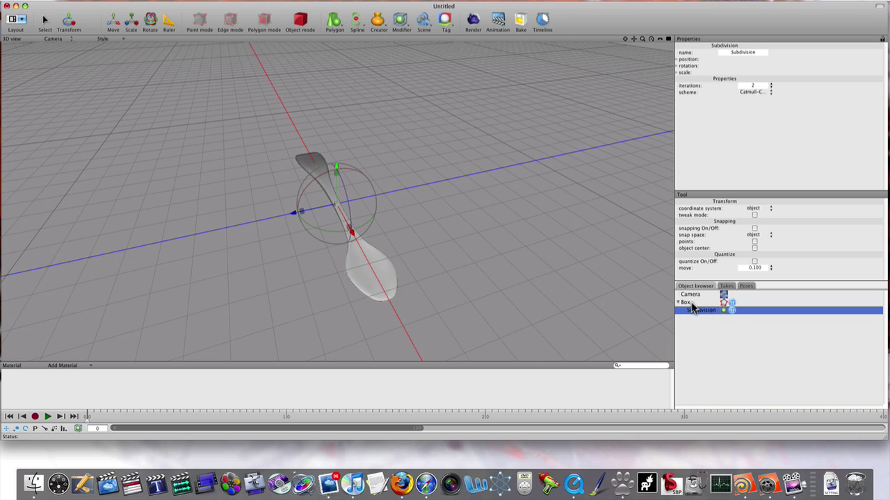
mouse_move(368, 240)
middle_down()
mouse_move(417, 229)
mouse_move(472, 239)
mouse_move(477, 218)
middle_up()
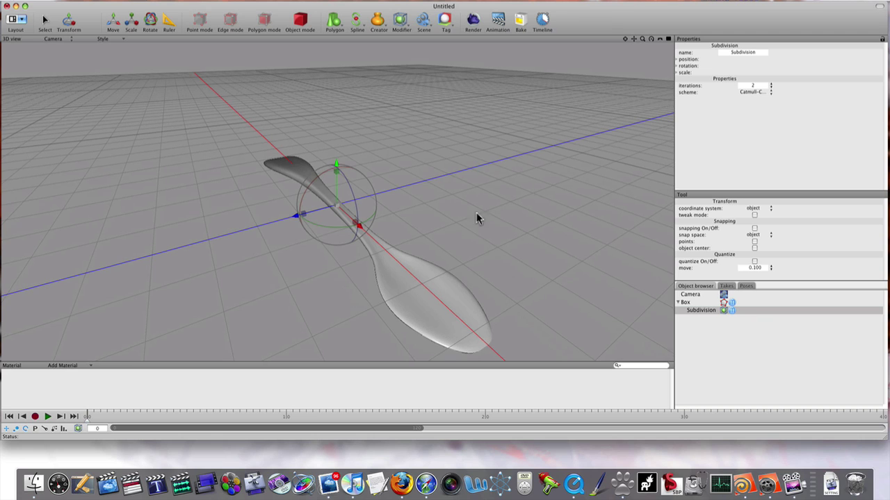
Add a Sky Light and produce a test render of the brightly lit white spoon.
click(423, 20)
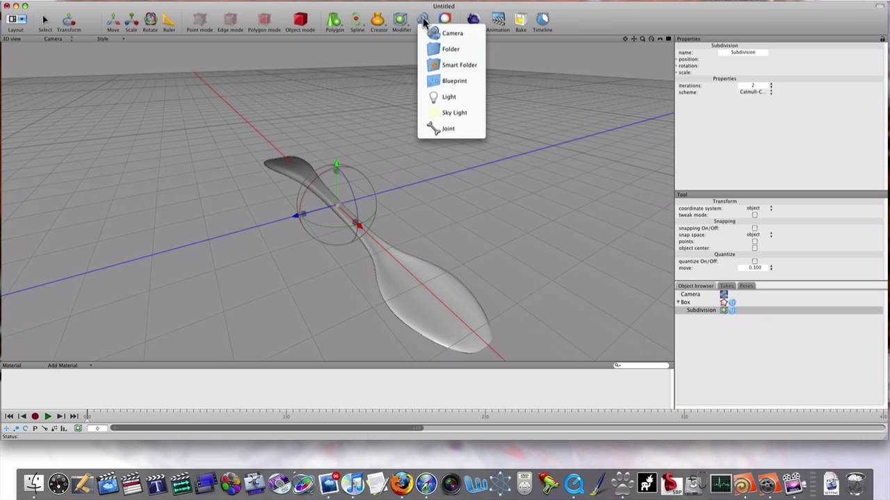
click(449, 113)
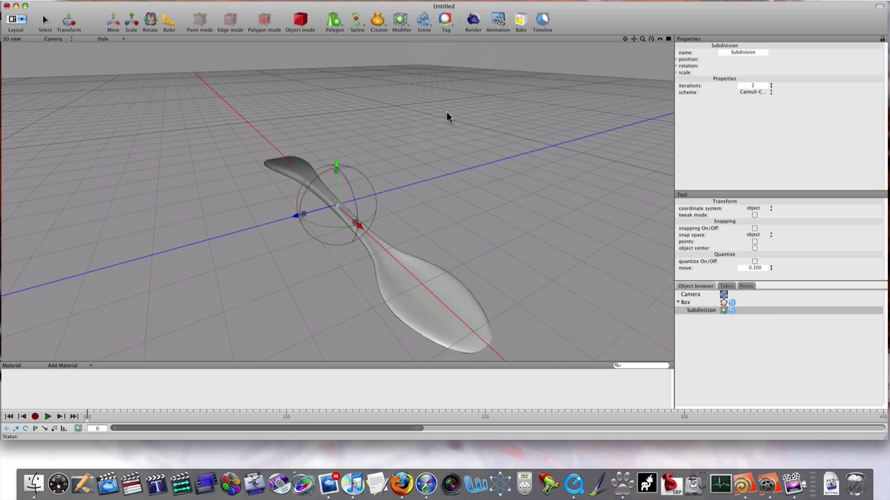
click(477, 21)
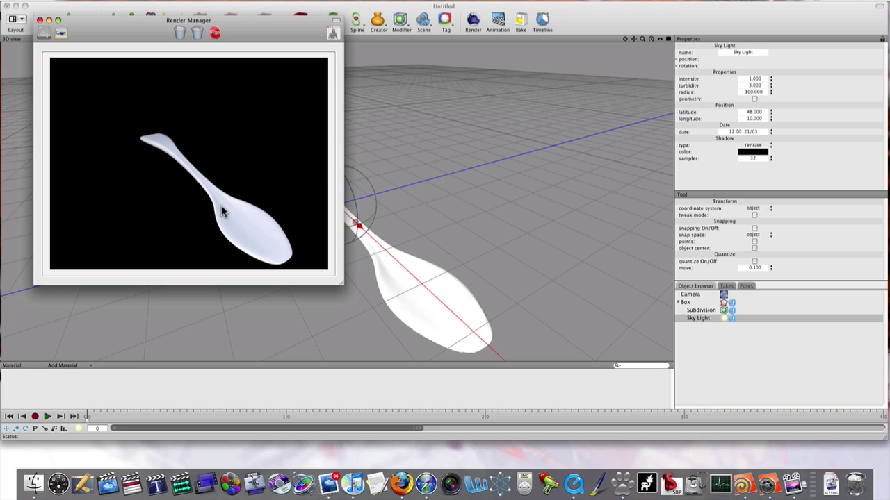
click(41, 20)
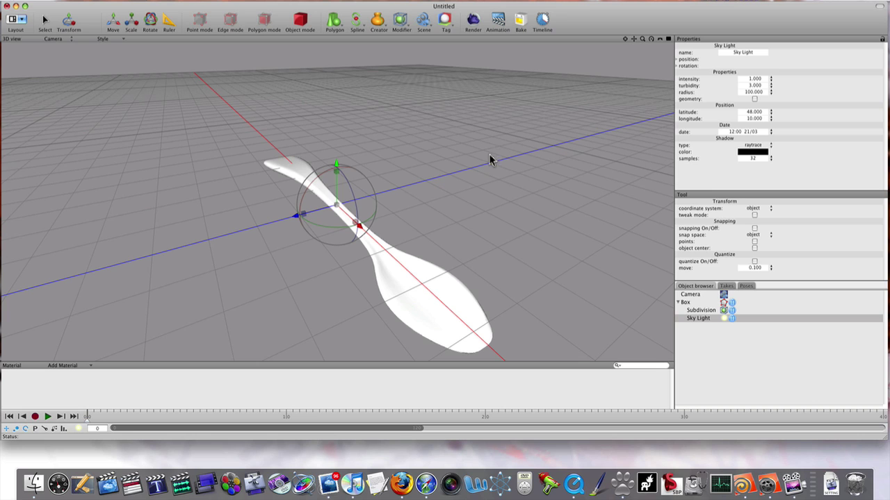
mouse_move(491, 185)
middle_down()
mouse_move(333, 163)
mouse_move(522, 181)
mouse_move(512, 196)
mouse_move(421, 197)
mouse_move(452, 196)
mouse_move(428, 195)
middle_up()
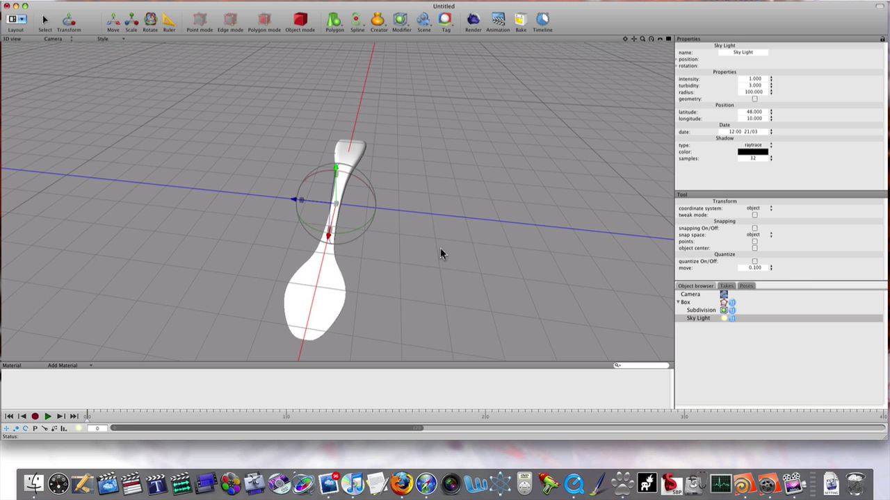
mouse_move(448, 248)
middle_down()
mouse_move(425, 232)
mouse_move(435, 223)
mouse_move(508, 223)
mouse_move(496, 252)
mouse_move(483, 256)
mouse_move(425, 245)
middle_up()
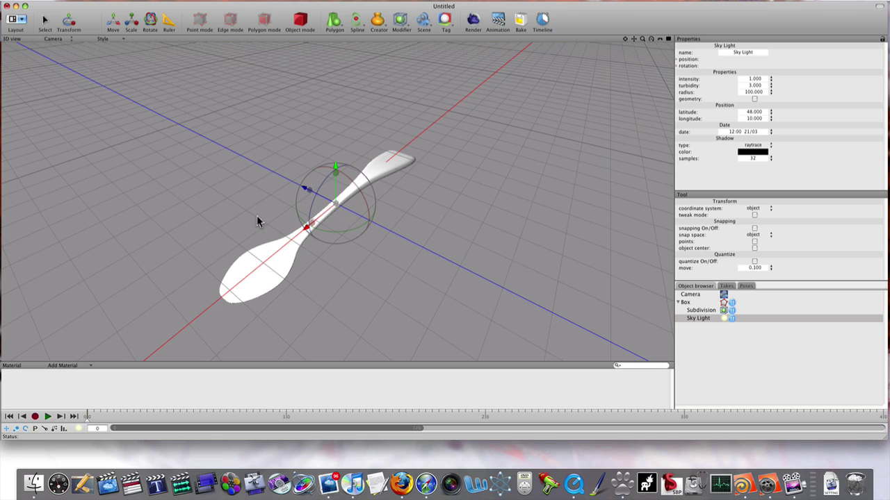
mouse_move(246, 211)
middle_down()
mouse_move(304, 210)
mouse_move(324, 204)
mouse_move(338, 185)
mouse_move(298, 208)
mouse_move(295, 222)
middle_up()
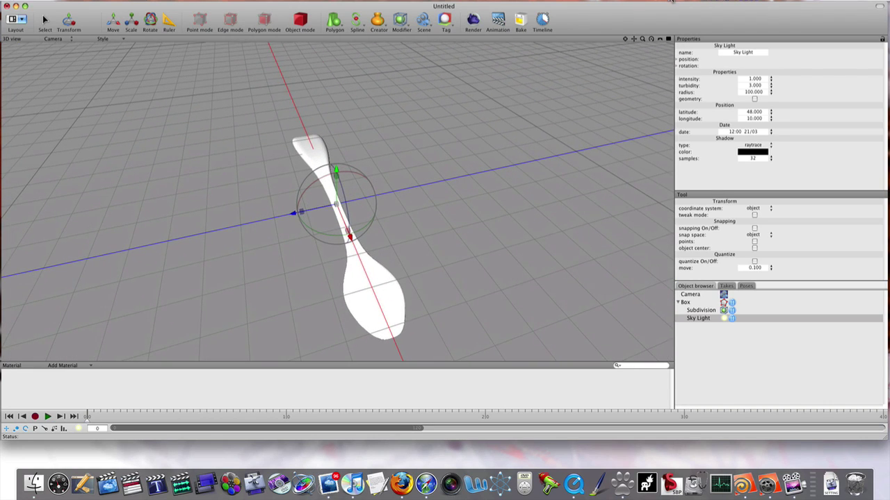